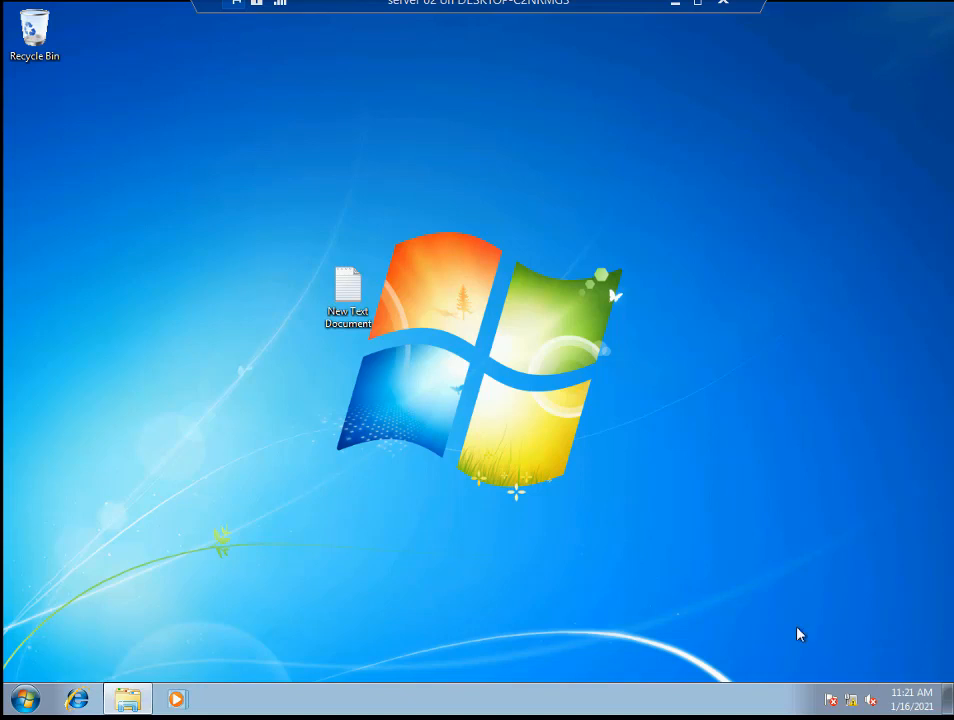
# - Launch Calculator from the Start menu to confirm it runs, then close it
pyautogui.click(22, 699)
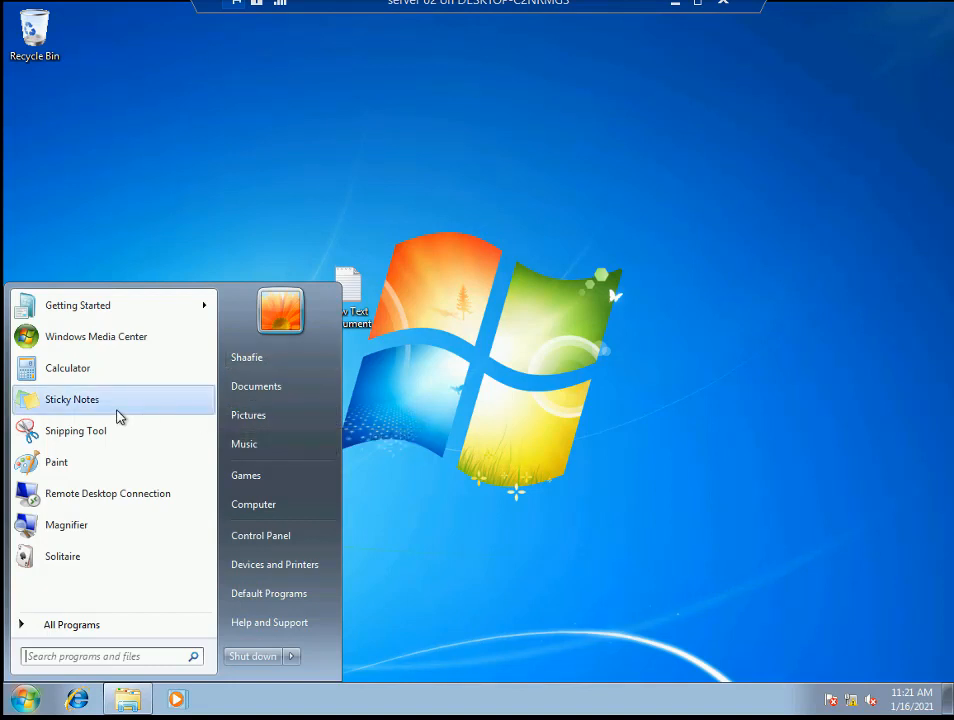
pyautogui.click(98, 364)
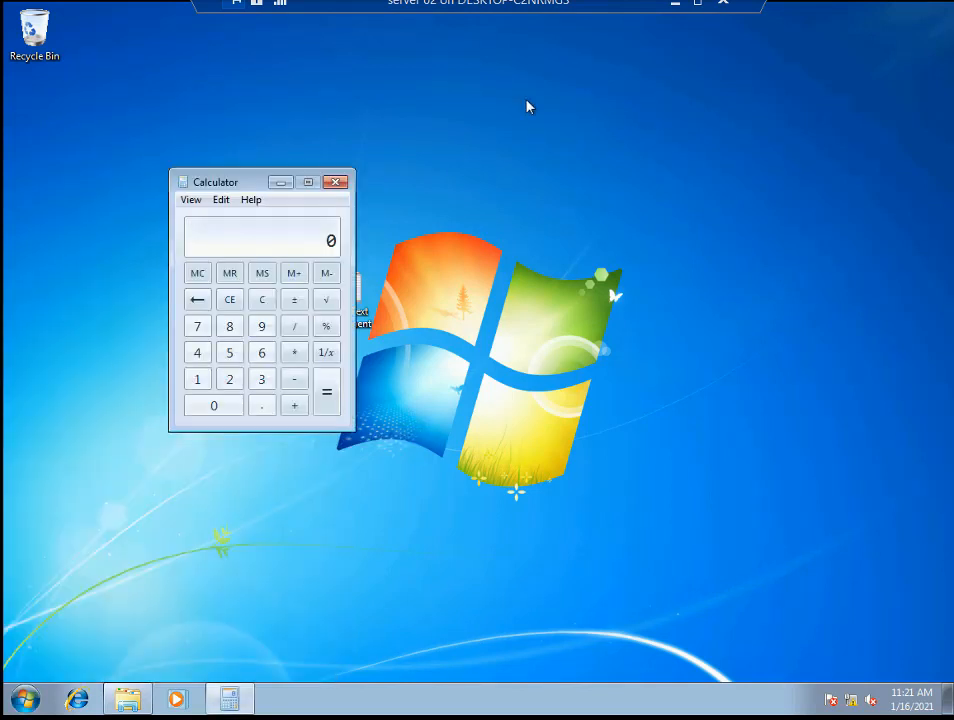
pyautogui.click(335, 182)
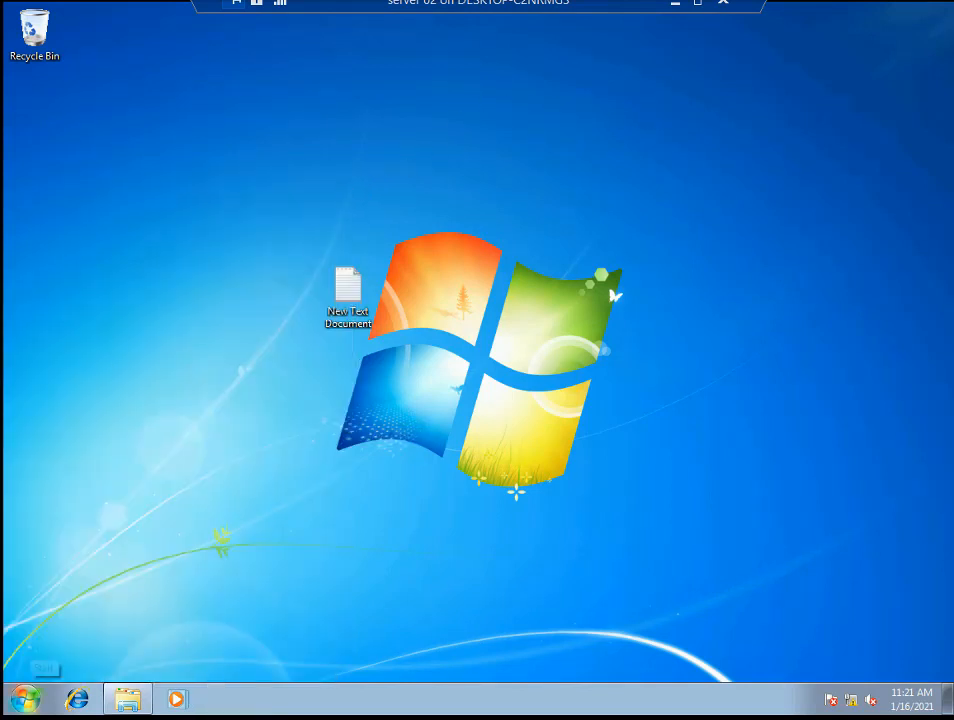
pyautogui.click(26, 699)
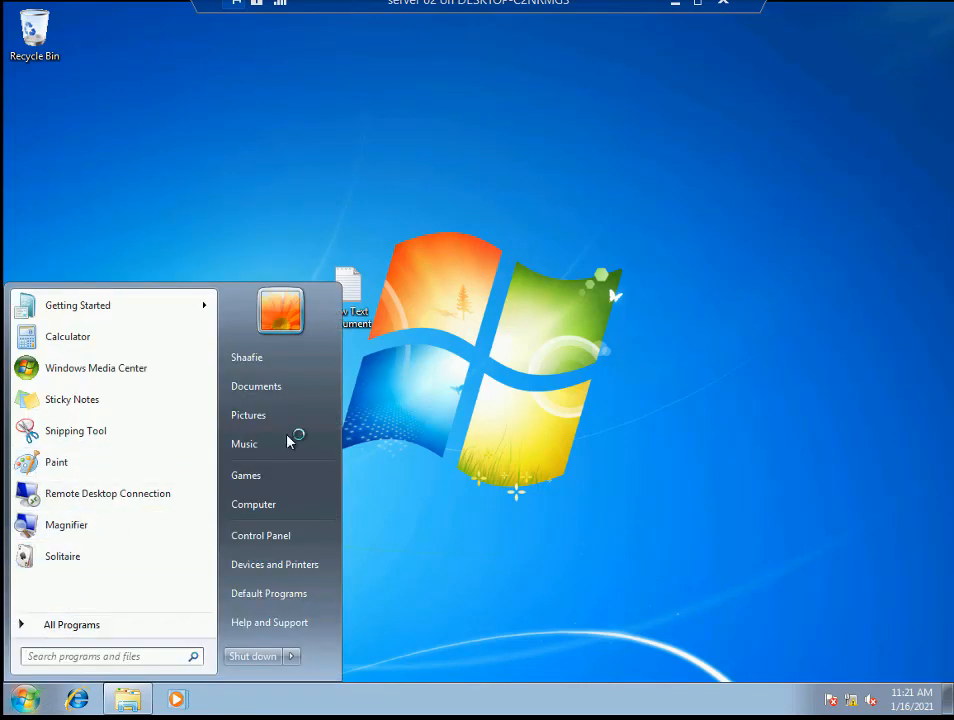
pyautogui.click(566, 448)
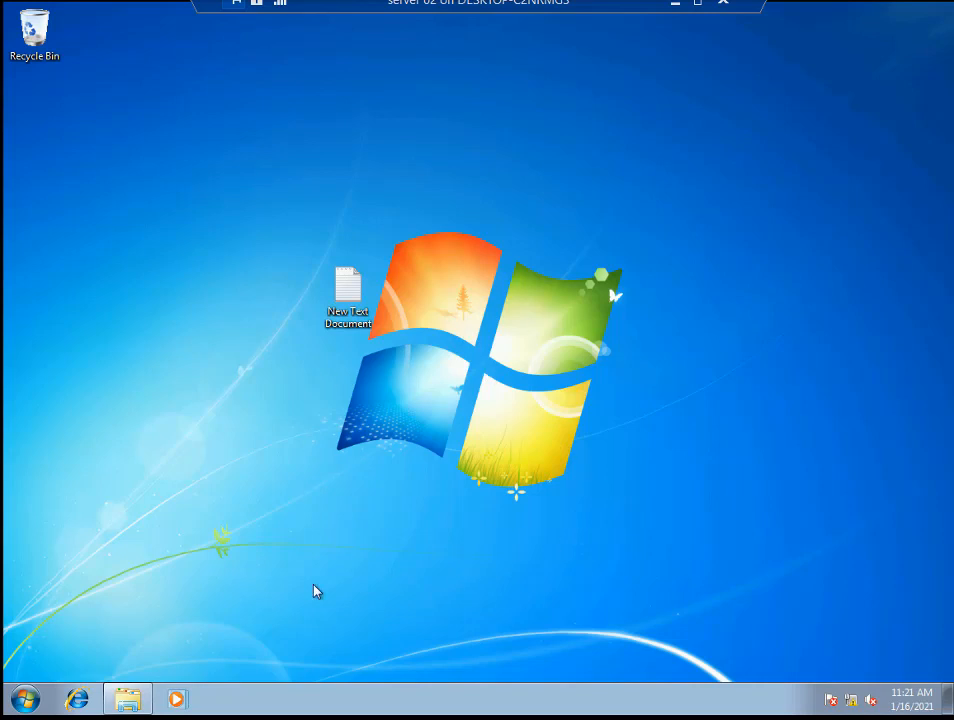
pyautogui.click(28, 694)
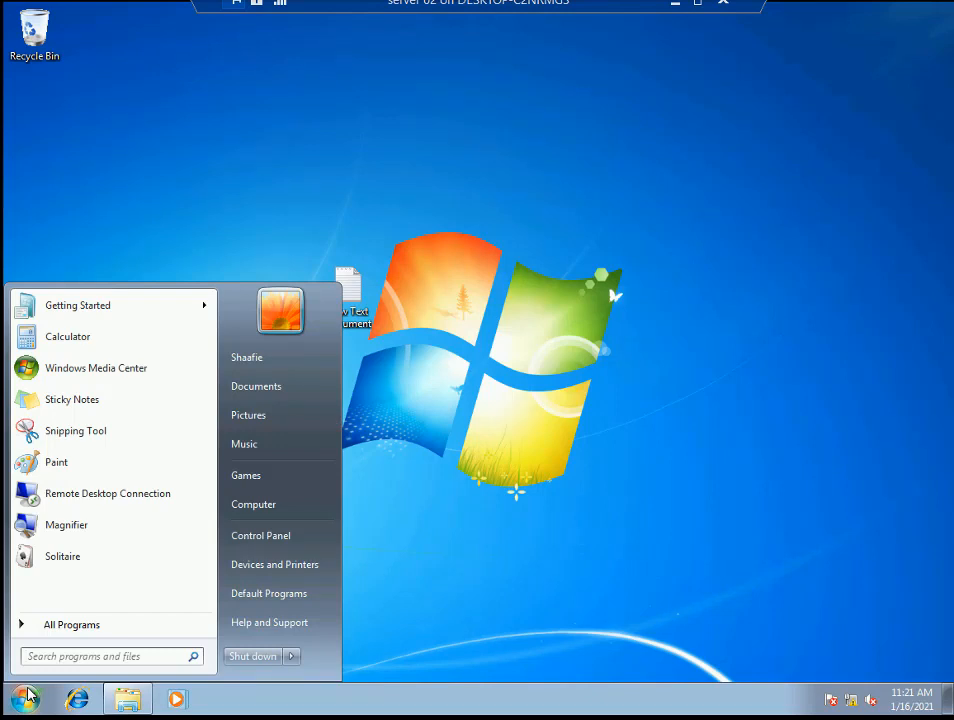
pyautogui.click(28, 694)
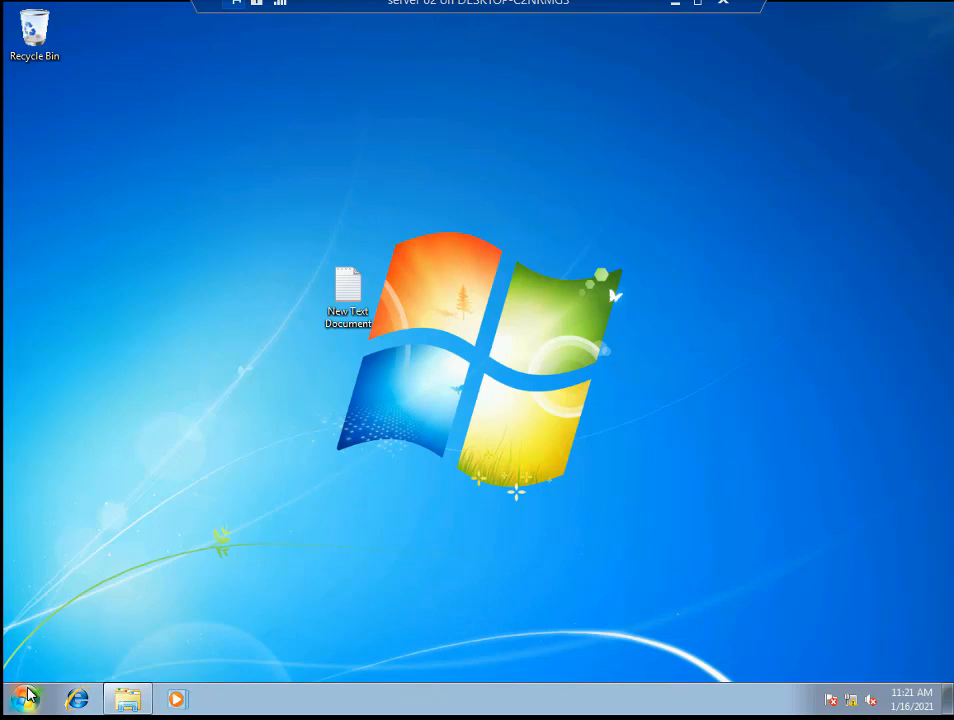
# - Start the screen magnifier, then close it
pyautogui.press('super+plus')
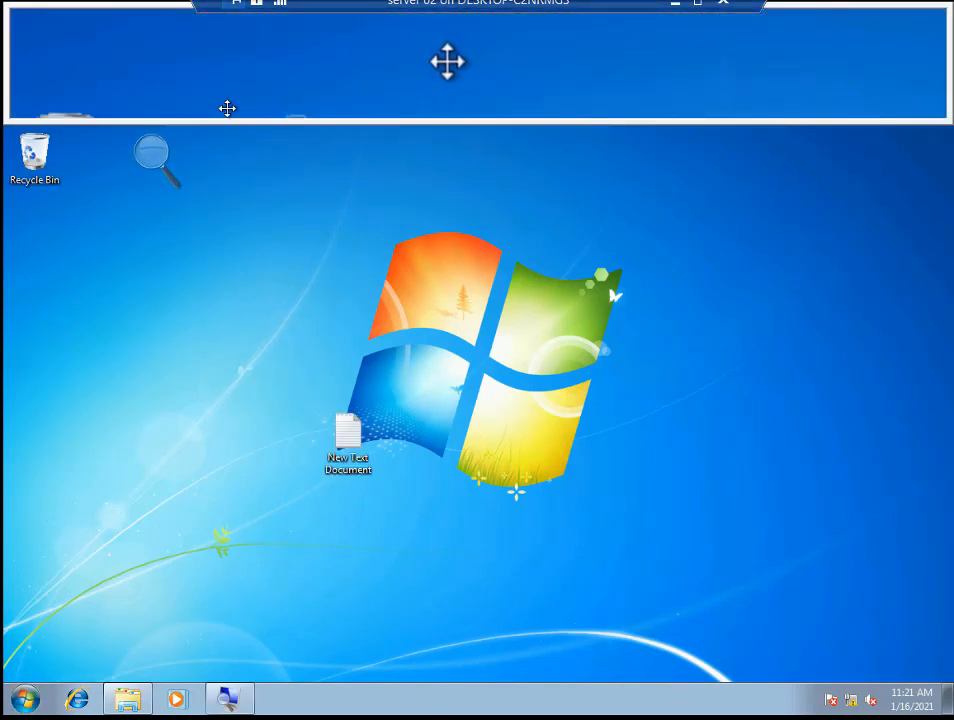
pyautogui.click(146, 152)
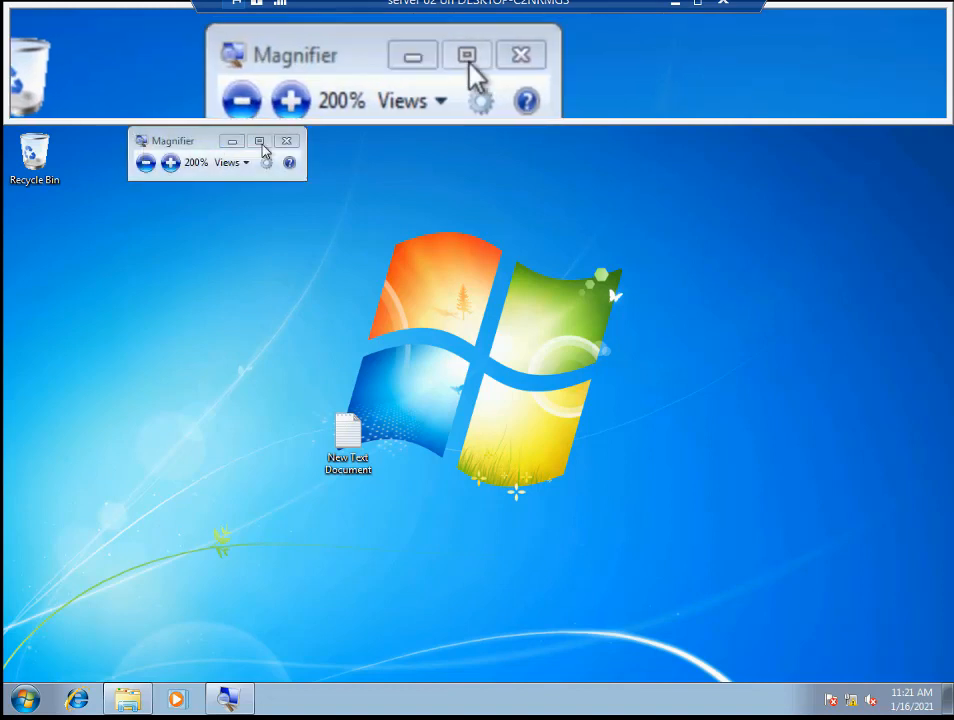
pyautogui.click(296, 143)
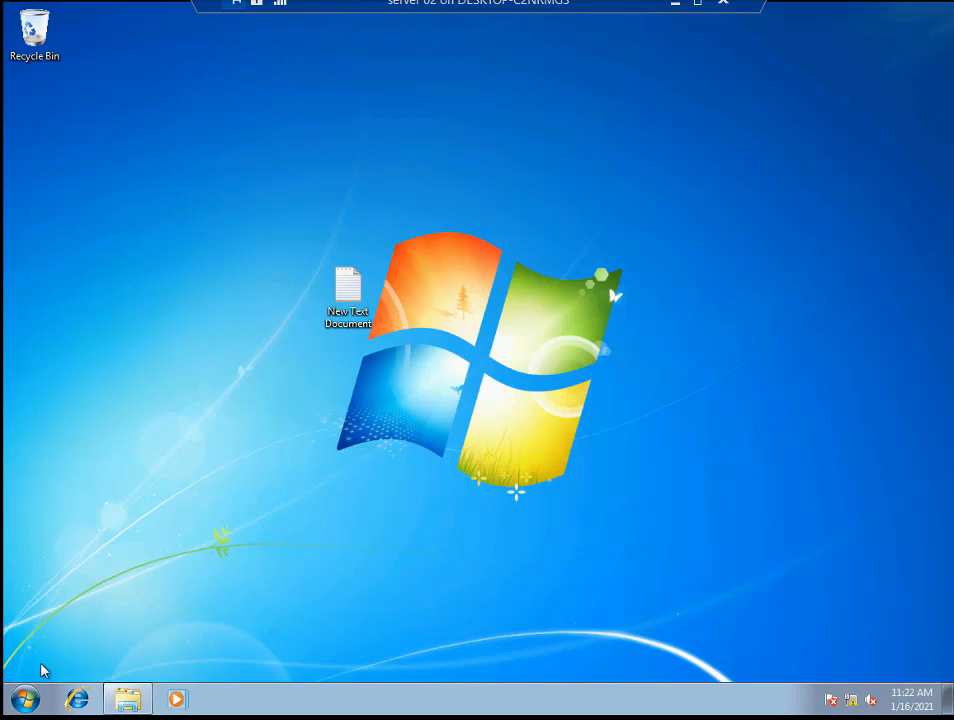
# - Launch Calculator from the Start menu once more, then close it
pyautogui.click(25, 698)
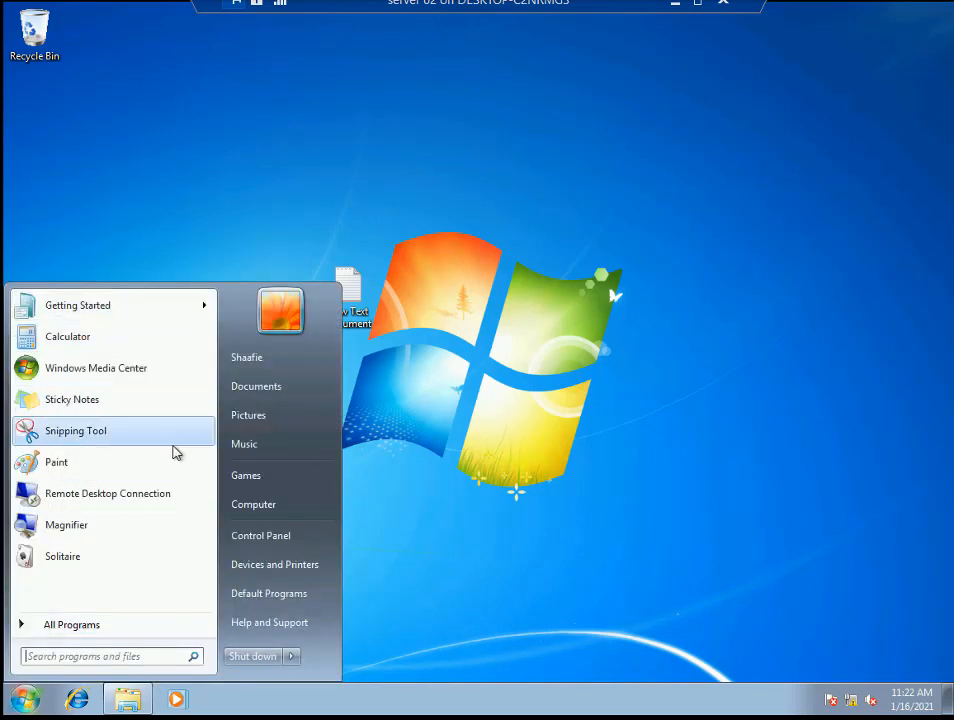
pyautogui.click(108, 345)
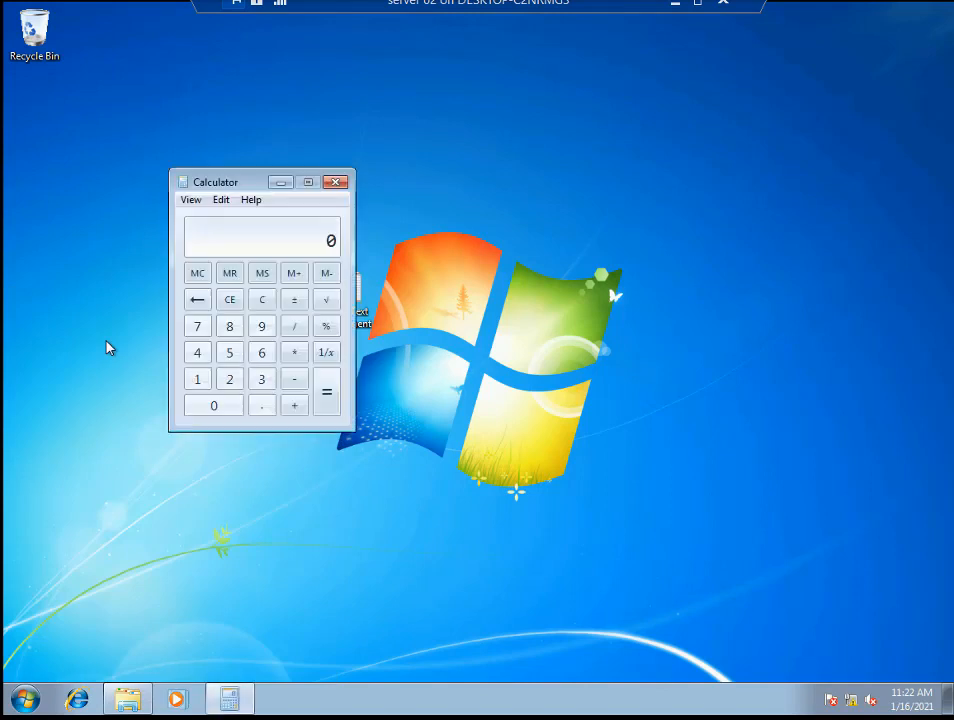
pyautogui.click(340, 184)
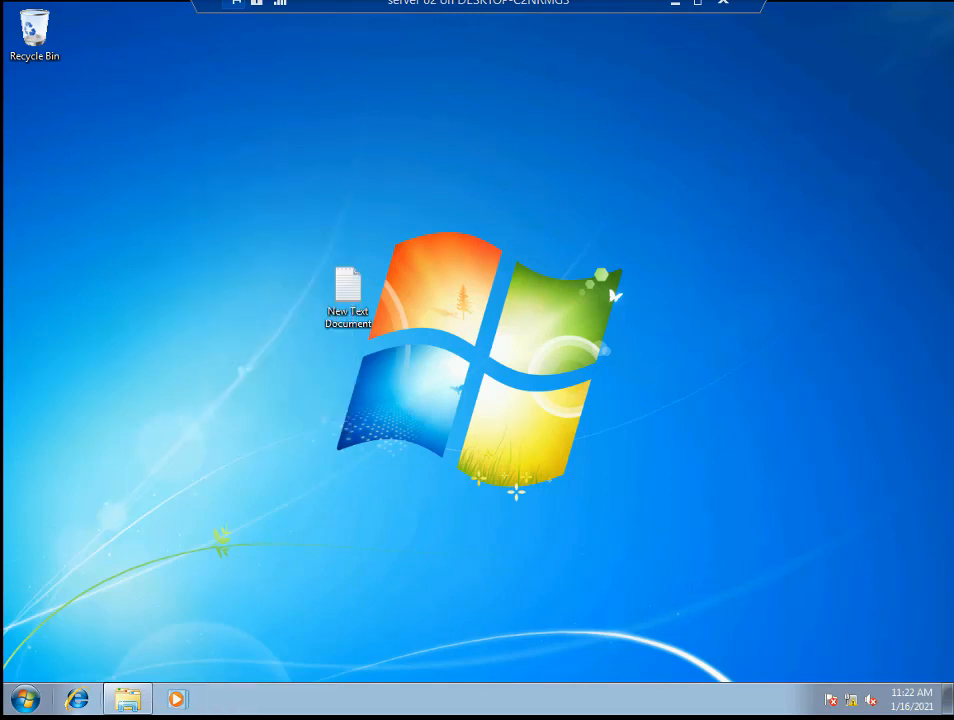
pyautogui.click(24, 700)
pyautogui.click(545, 417)
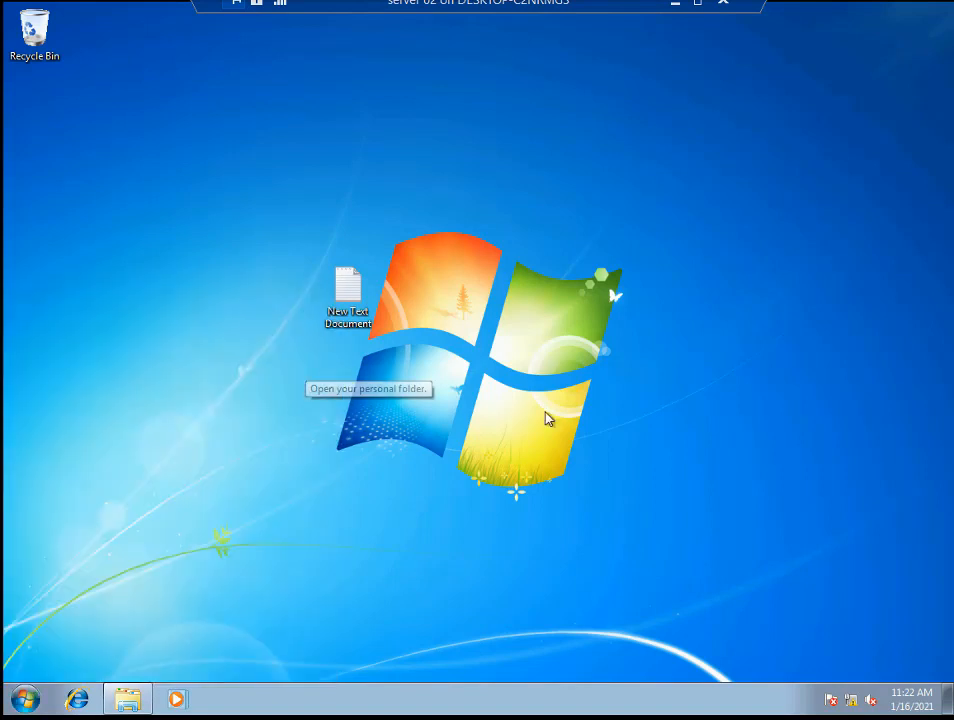
# - In lusrmgr.msc, check that the last user account belongs to Administrators
pyautogui.press('super+r')
pyautogui.write('lu')
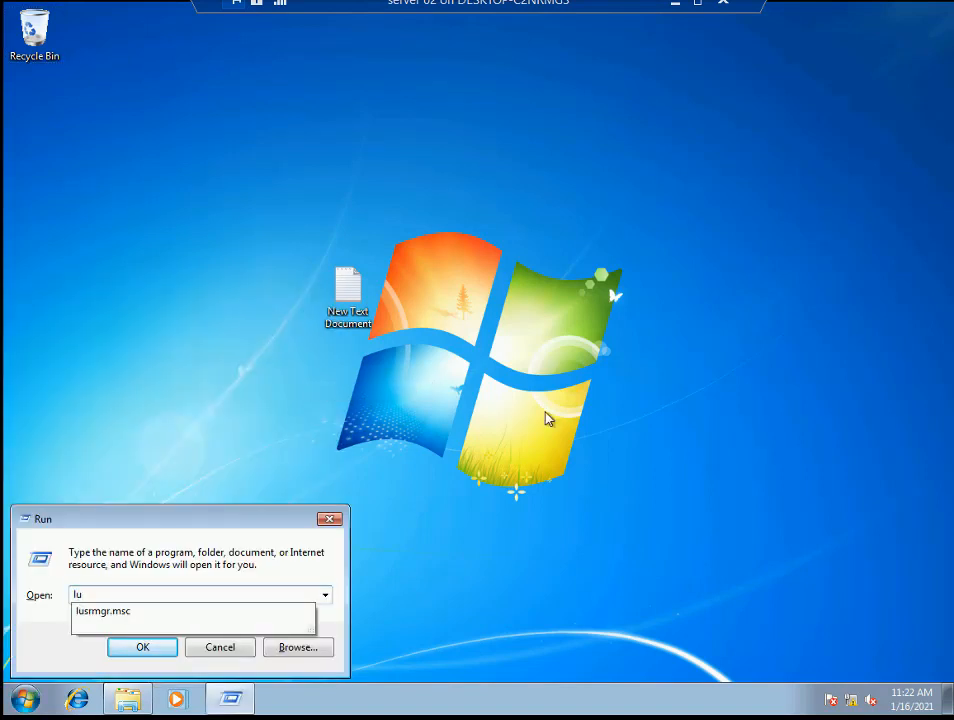
pyautogui.press('Down')
pyautogui.press('Return')
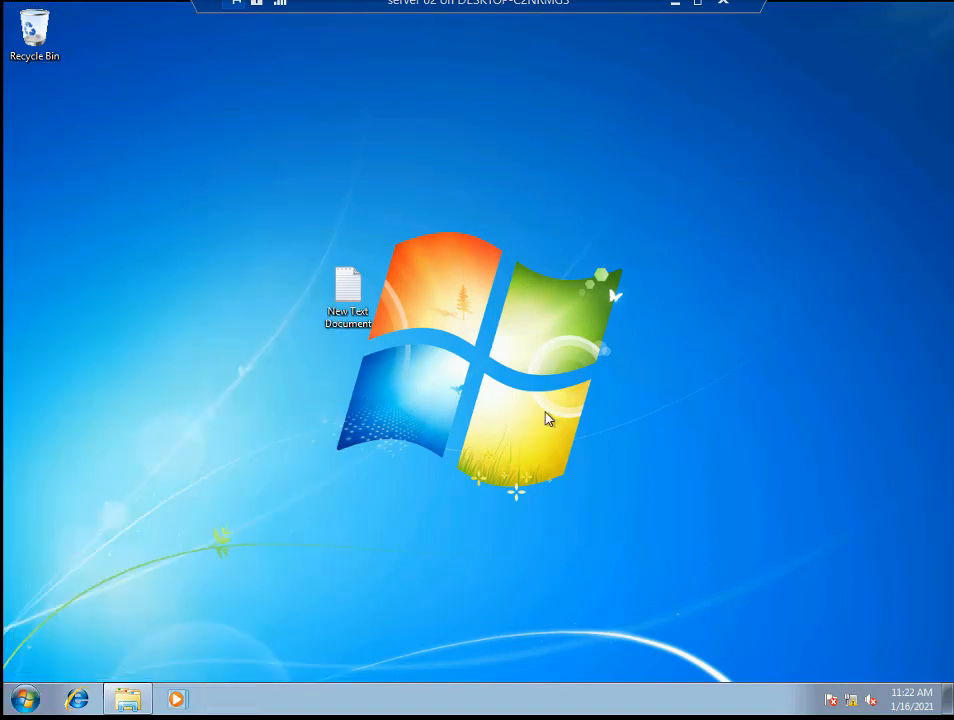
pyautogui.doubleClick(345, 178)
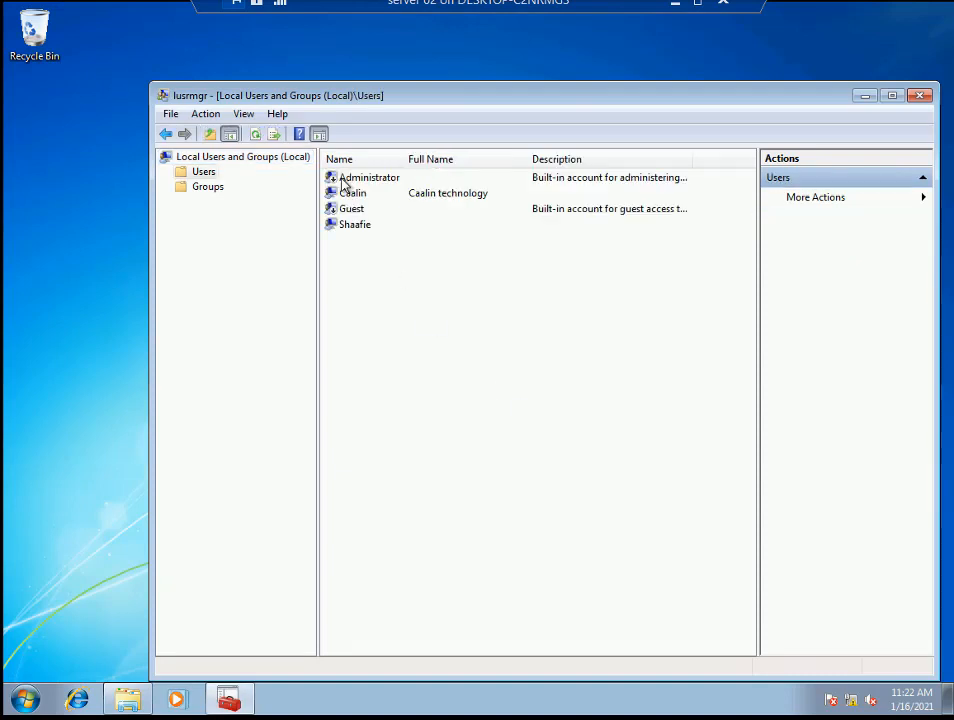
pyautogui.click(363, 228)
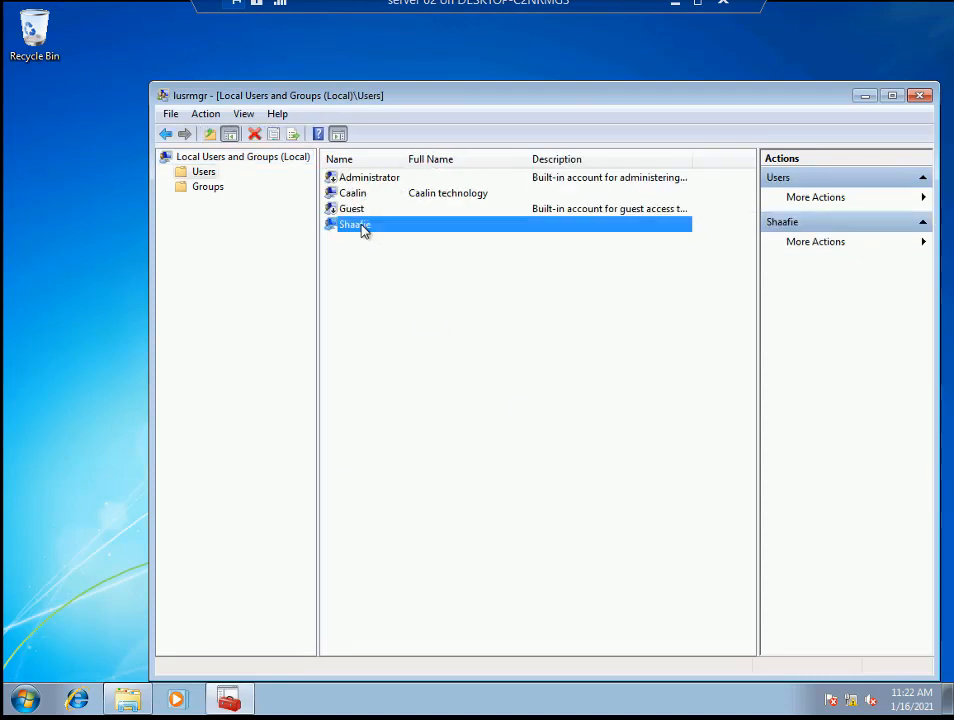
pyautogui.rightClick(364, 229)
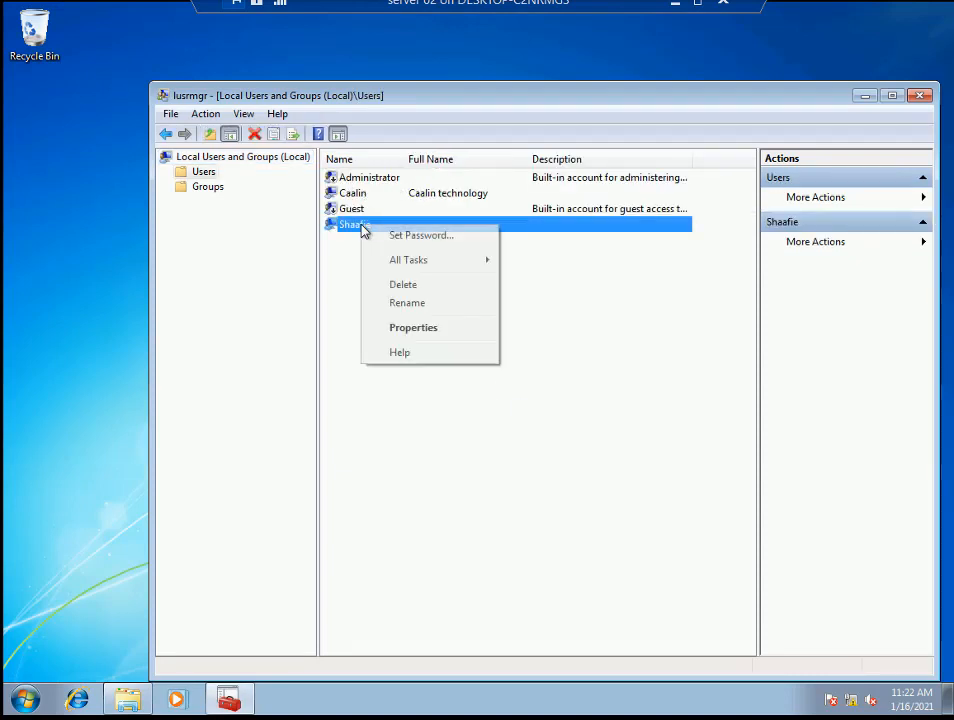
pyautogui.click(431, 340)
pyautogui.click(449, 233)
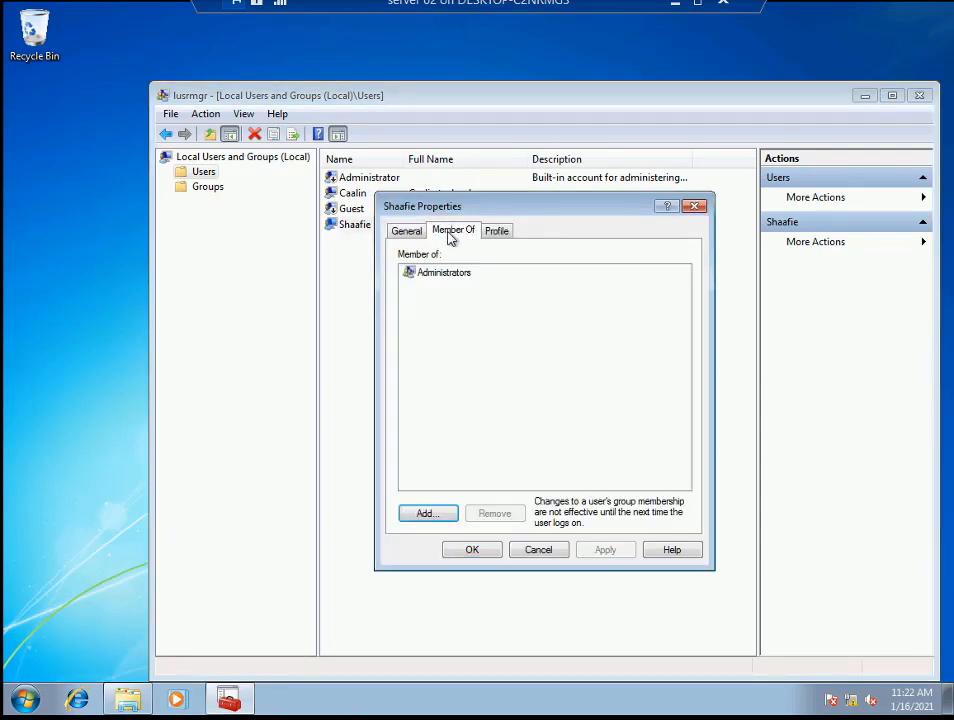
pyautogui.click(449, 272)
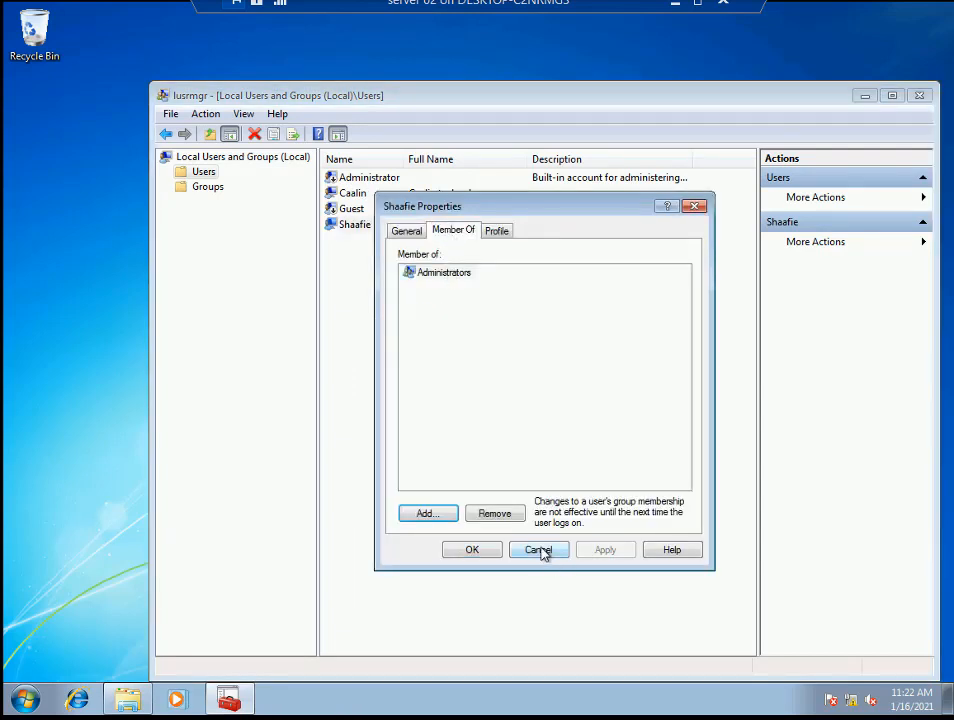
pyautogui.click(540, 550)
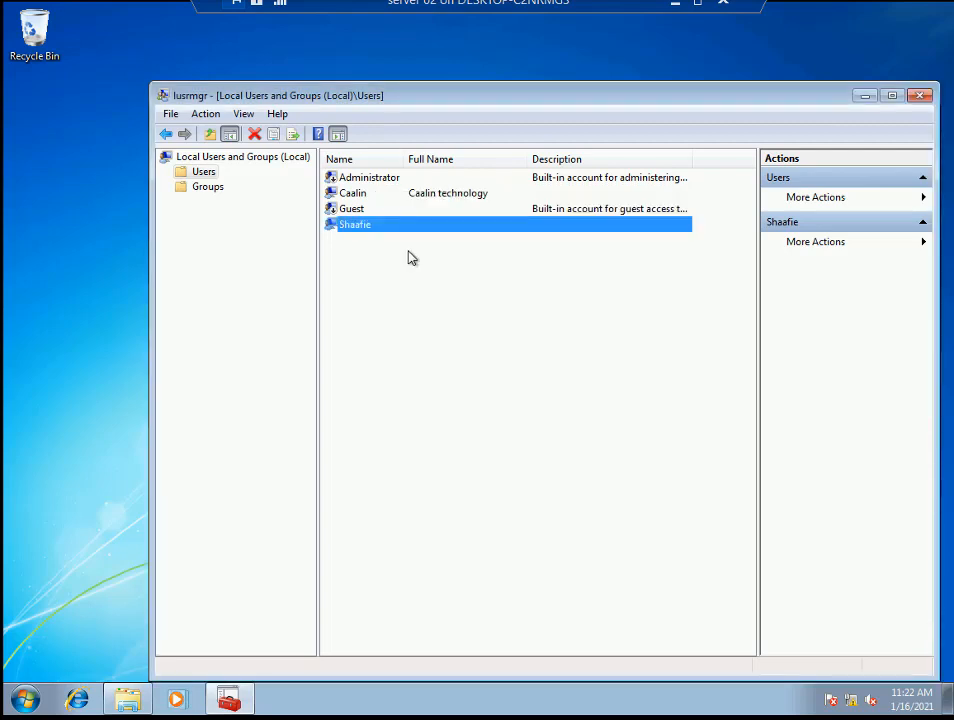
# - Check that the second user account belongs only to Users, then close Local Users and Groups
pyautogui.click(372, 203)
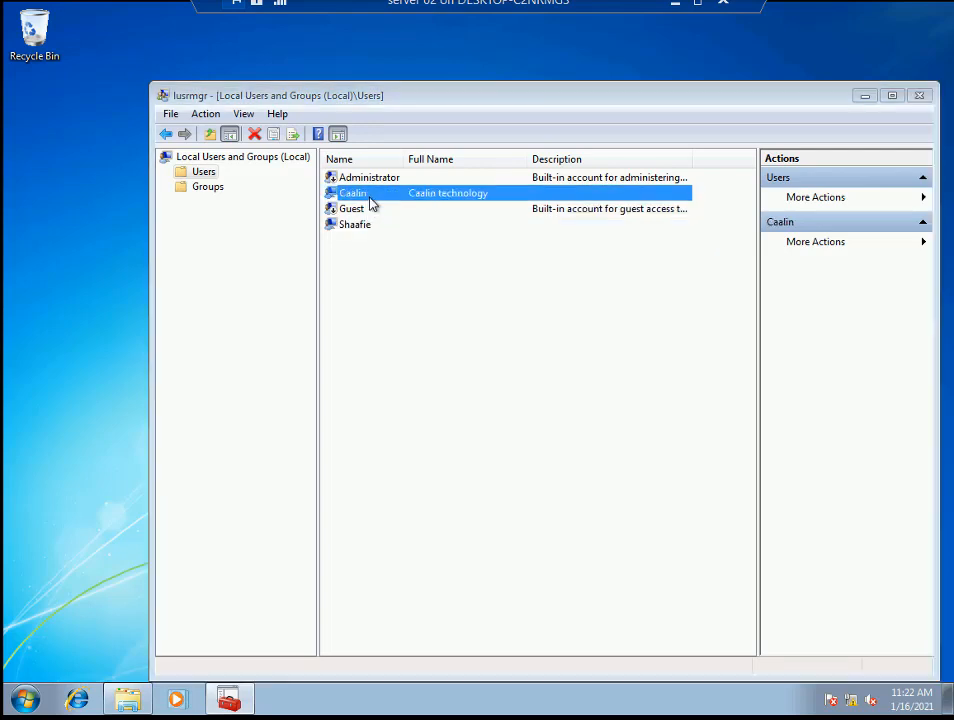
pyautogui.rightClick(370, 203)
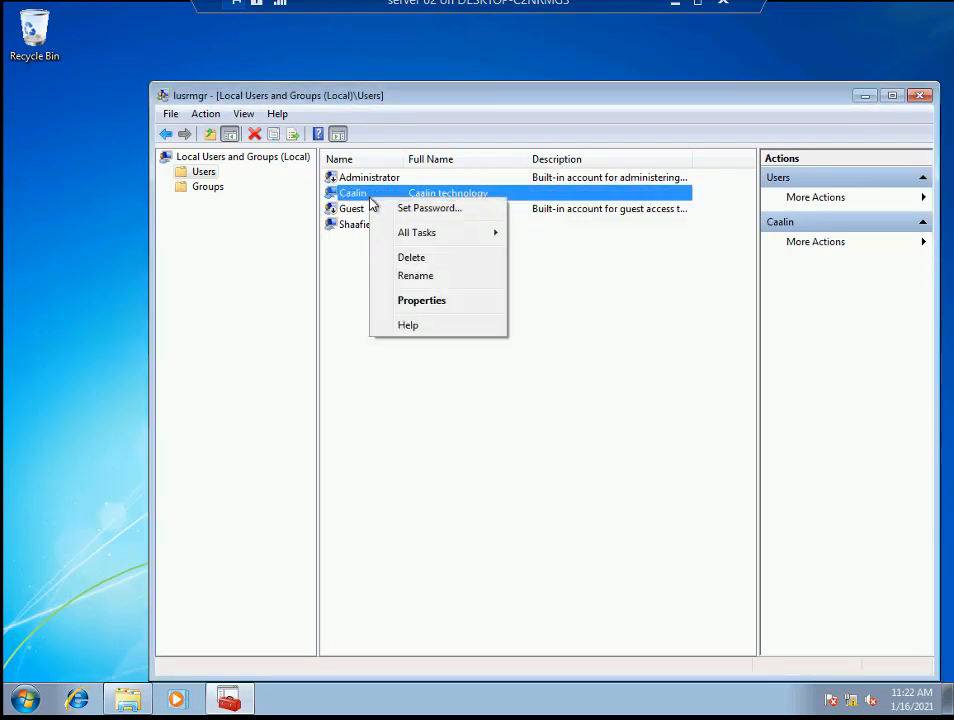
pyautogui.click(428, 302)
pyautogui.click(460, 233)
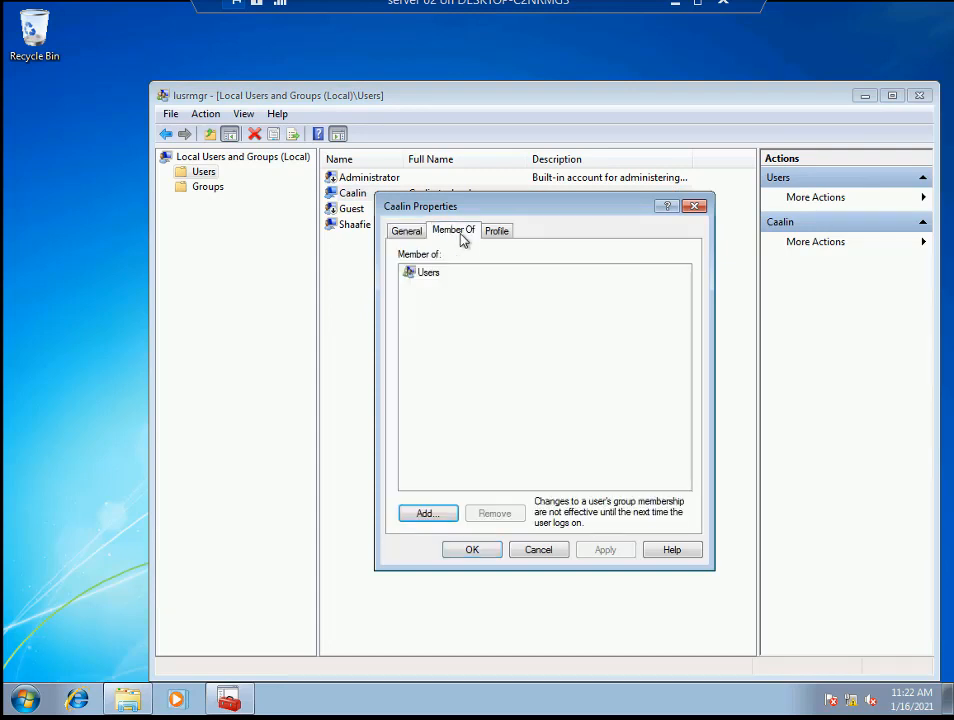
pyautogui.click(420, 281)
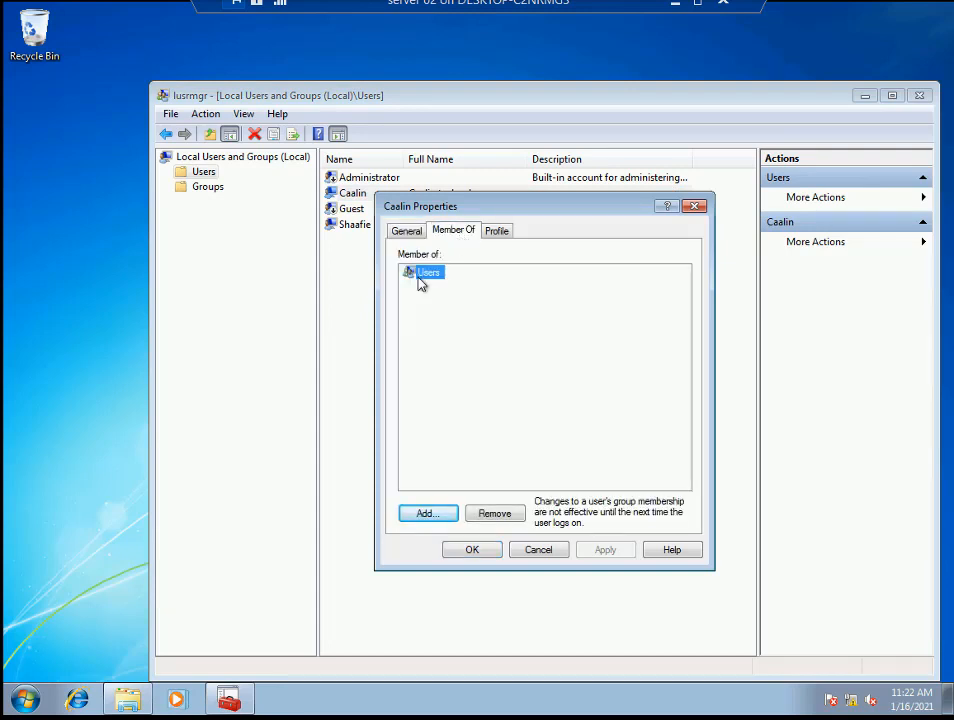
pyautogui.click(532, 554)
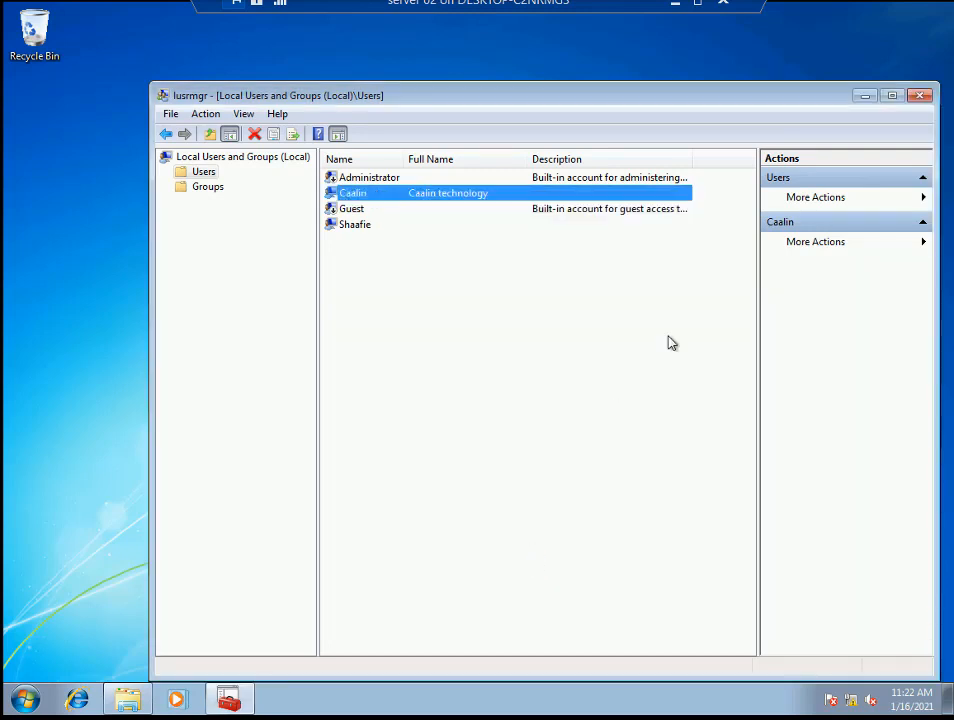
pyautogui.click(919, 96)
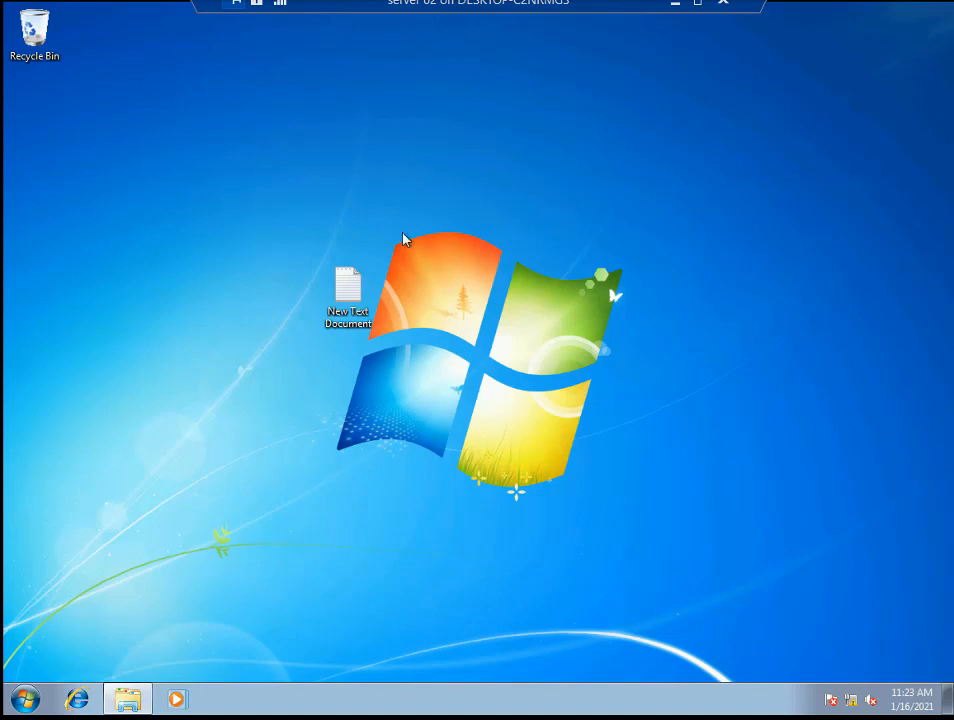
# - Run mmc from the Run prompt and approve the administrator prompt
pyautogui.press('super+r')
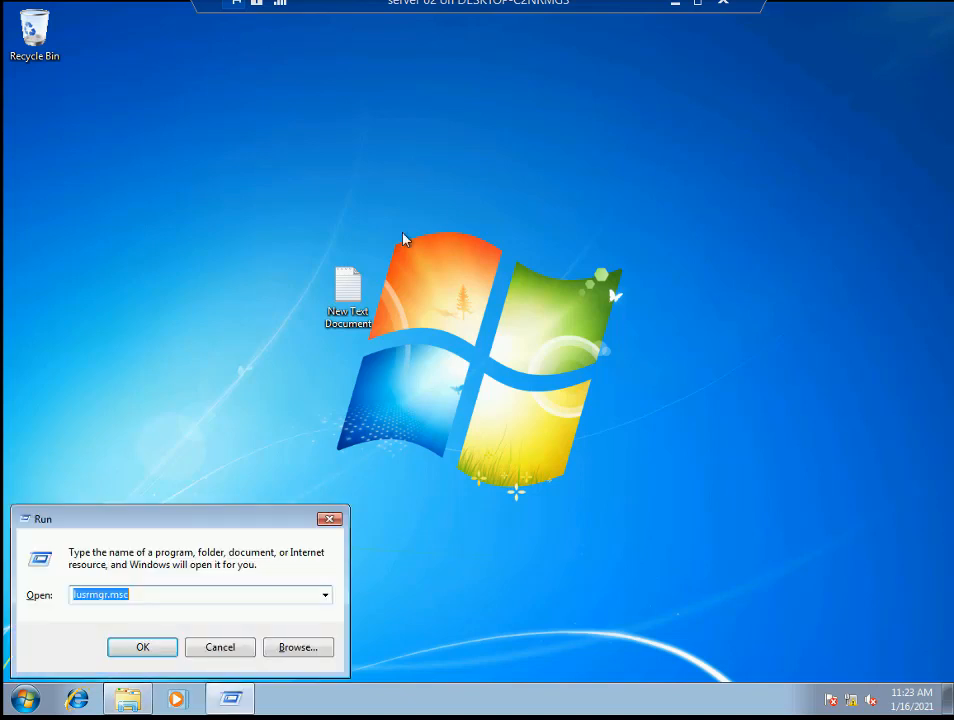
pyautogui.write('mmc')
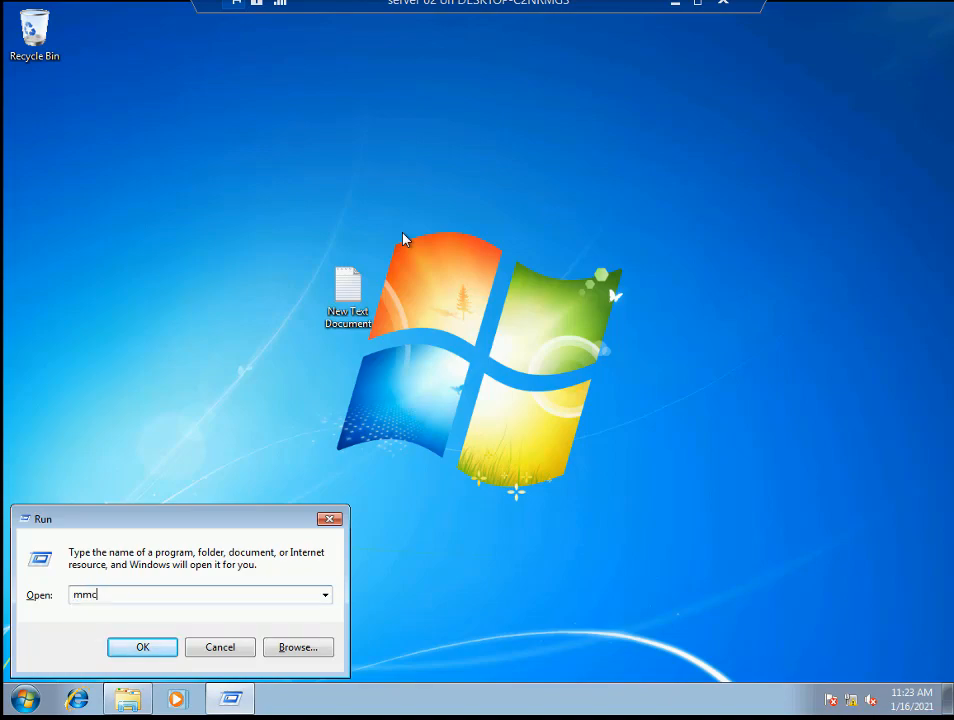
pyautogui.press('Return')
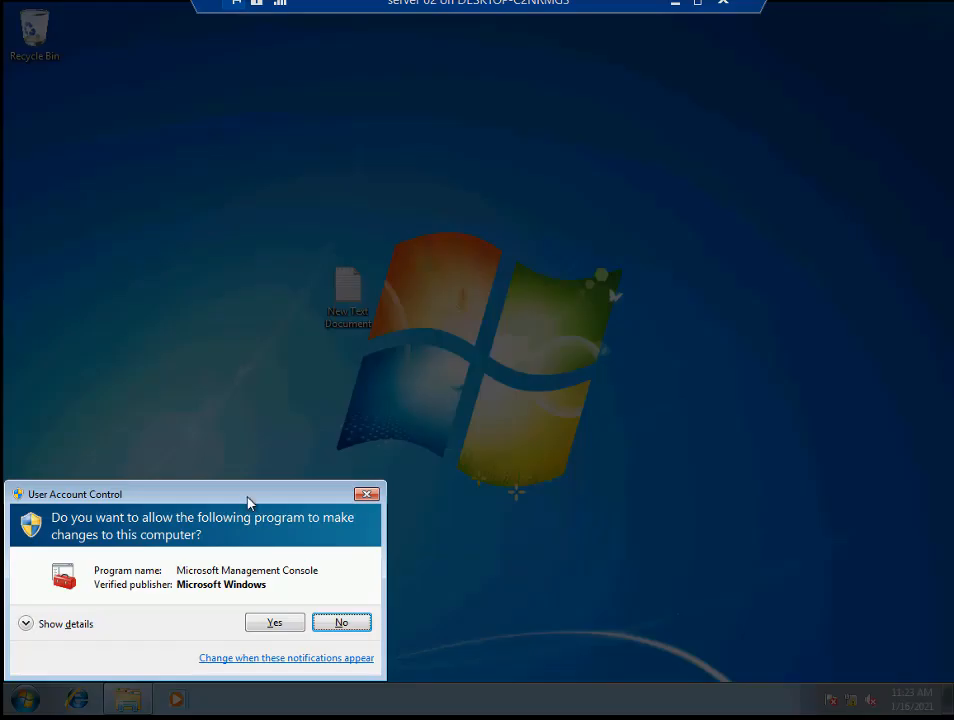
pyautogui.click(274, 625)
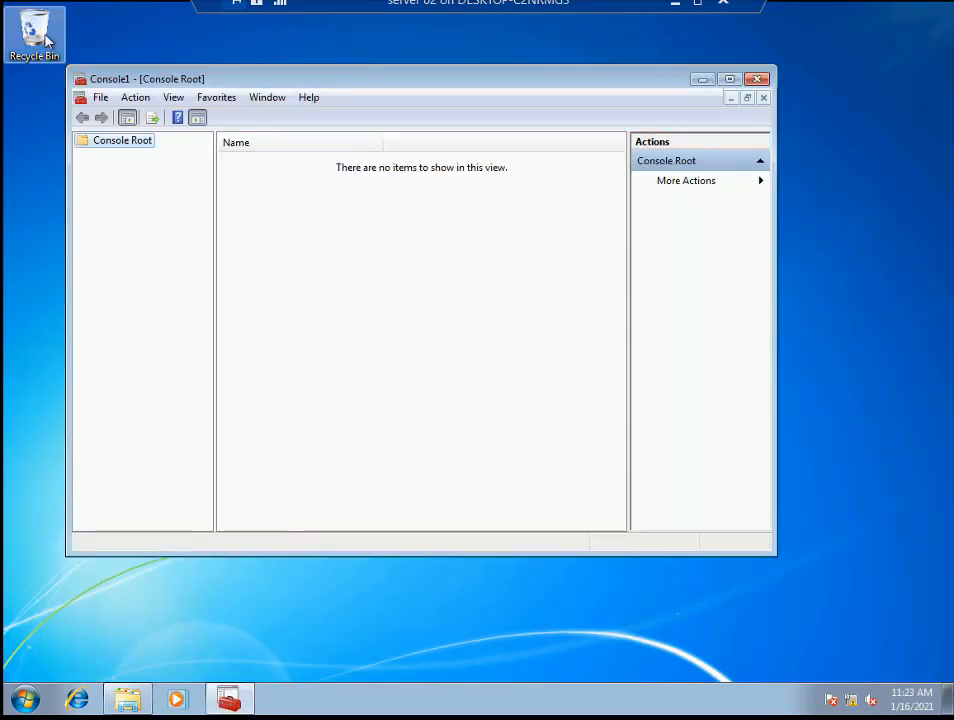
pyautogui.click(101, 97)
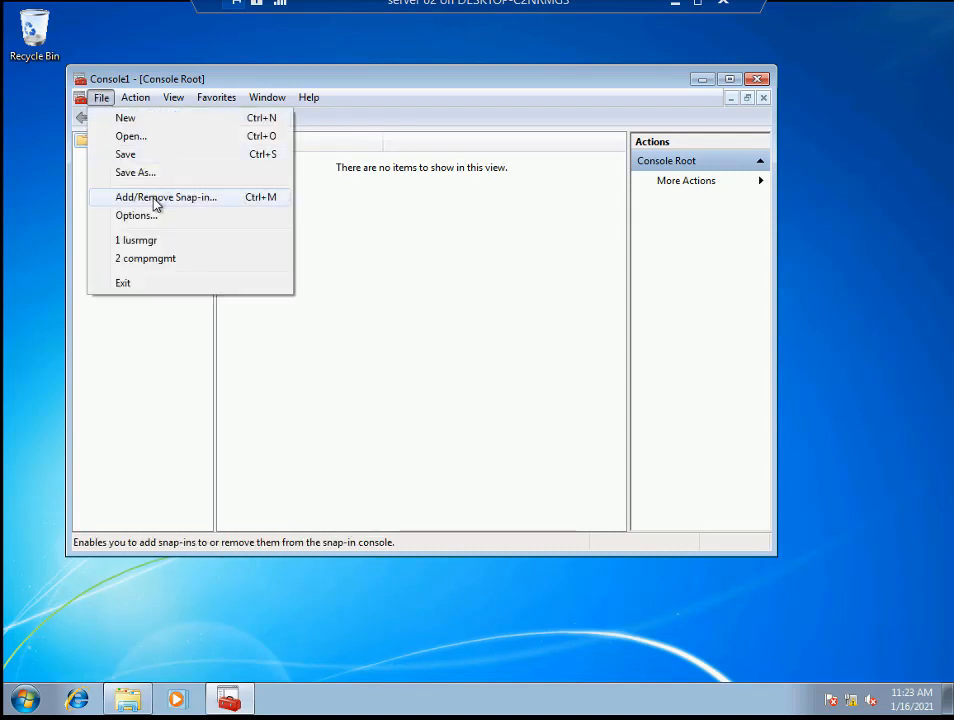
# - Add a Group Policy Object snap-in targeting the local Non-Administrators group
pyautogui.click(236, 198)
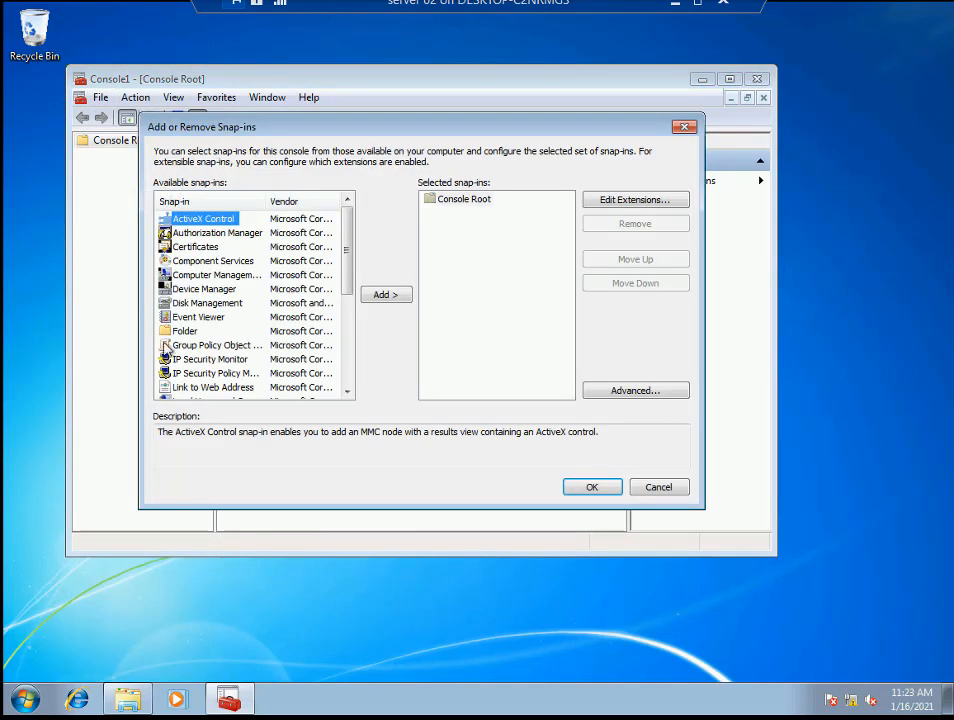
pyautogui.click(226, 346)
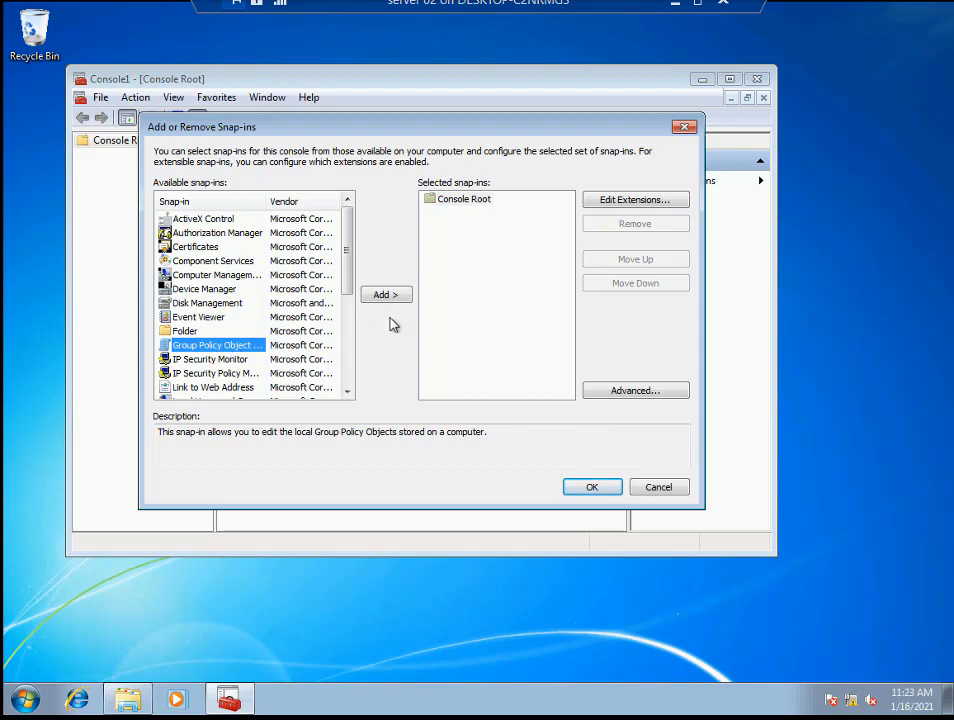
pyautogui.click(385, 295)
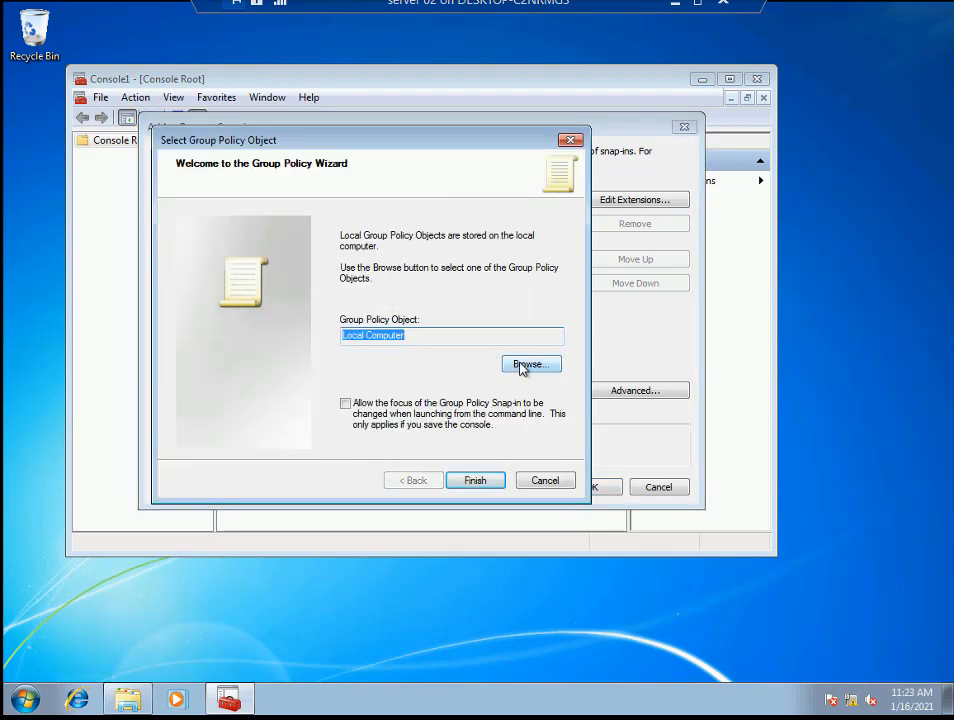
pyautogui.click(522, 366)
pyautogui.click(259, 260)
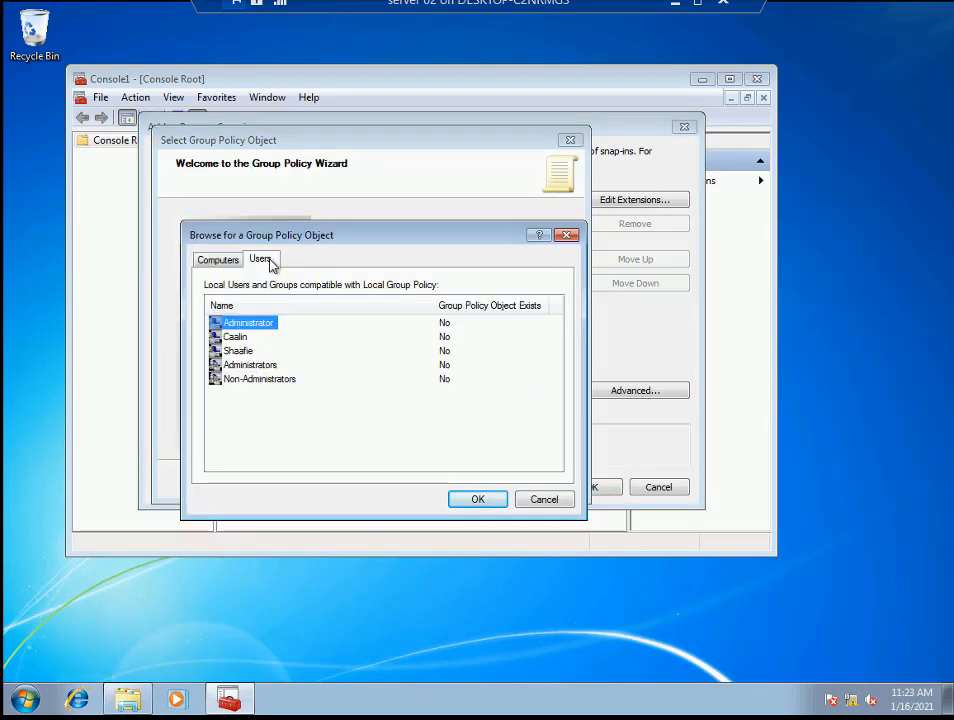
pyautogui.click(233, 339)
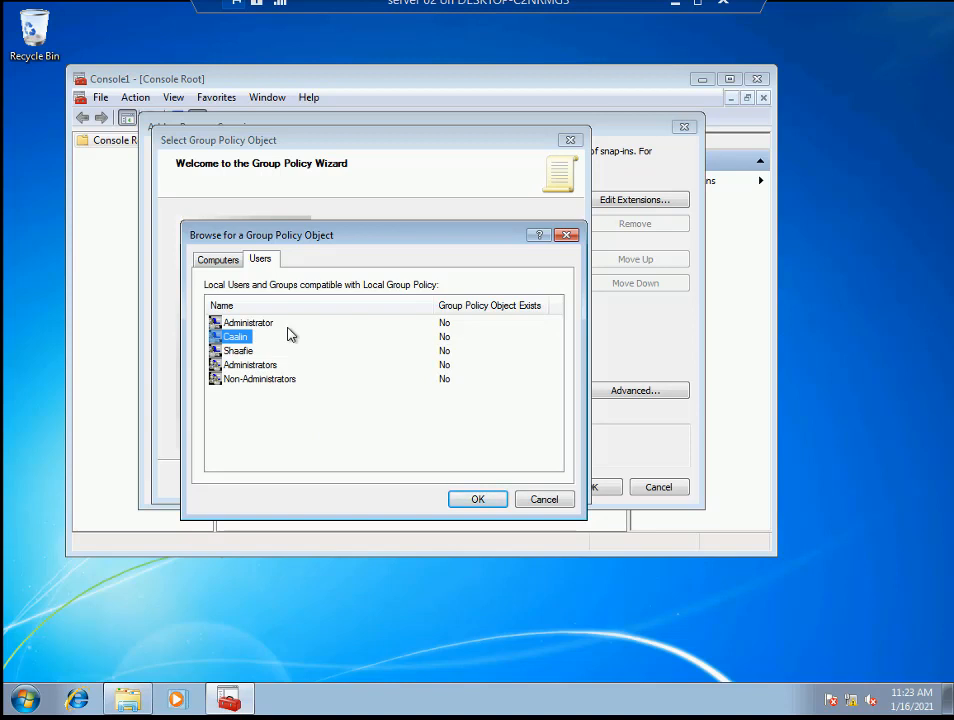
pyautogui.click(262, 385)
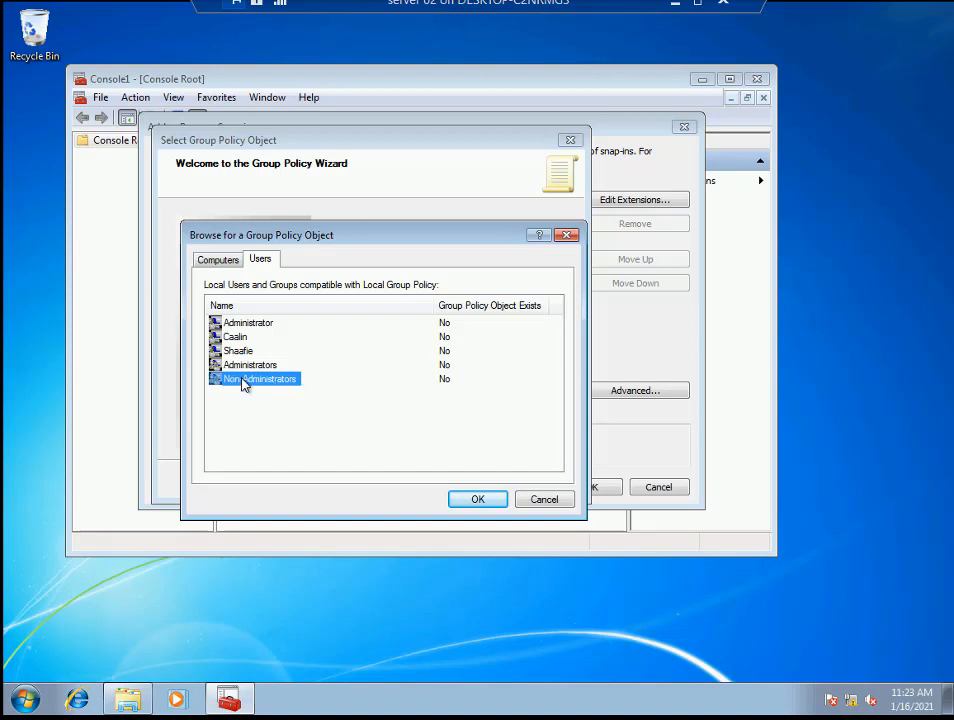
pyautogui.click(479, 503)
pyautogui.click(476, 484)
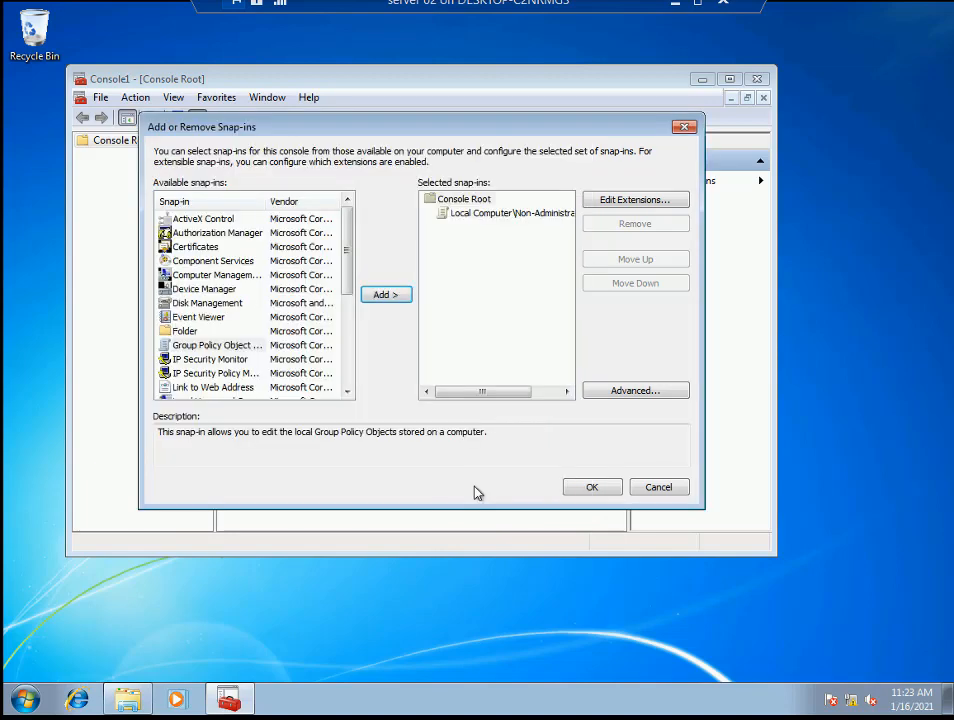
pyautogui.click(586, 488)
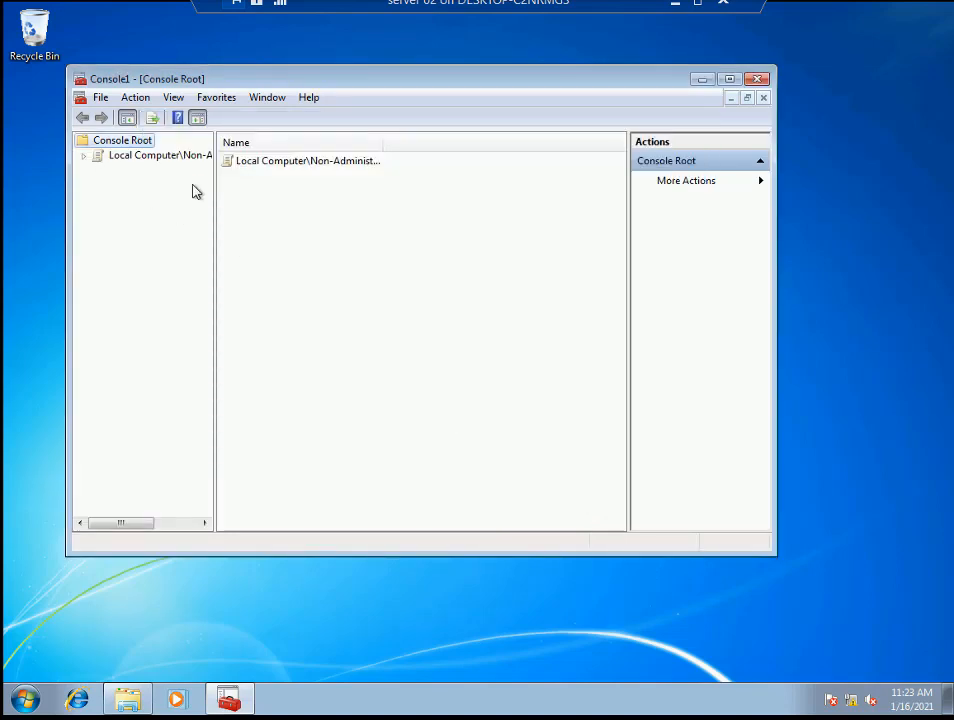
# - Widen the tree pane and expand Local Computer\Non-Administrators Policy to show User Configuration
pyautogui.moveTo(214, 186); pyautogui.dragTo(315, 190)
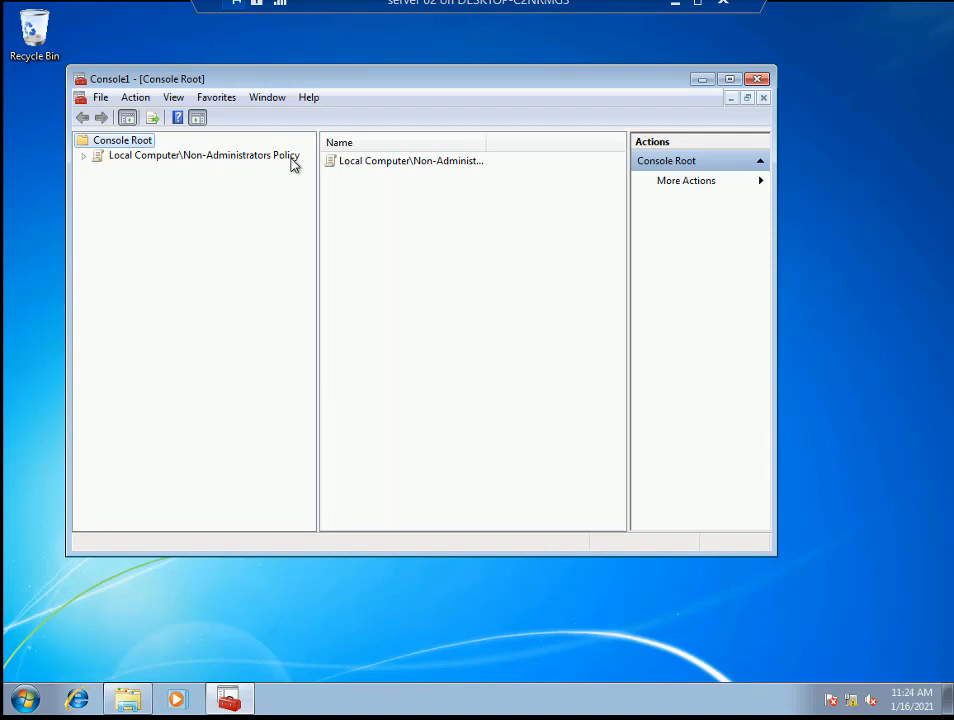
pyautogui.doubleClick(209, 157)
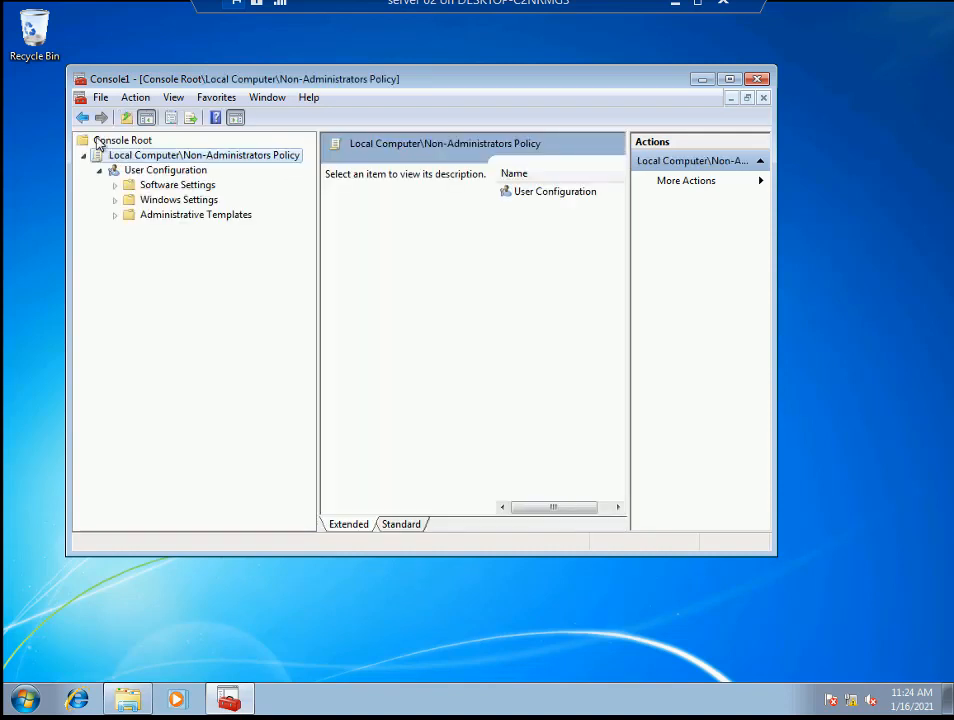
pyautogui.click(83, 117)
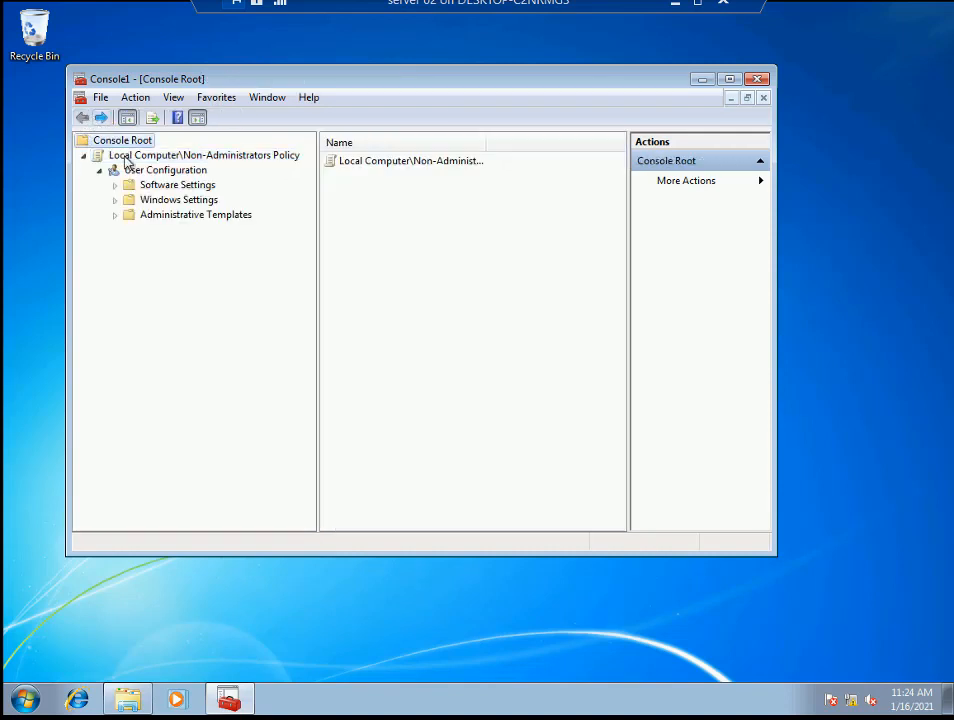
pyautogui.click(100, 98)
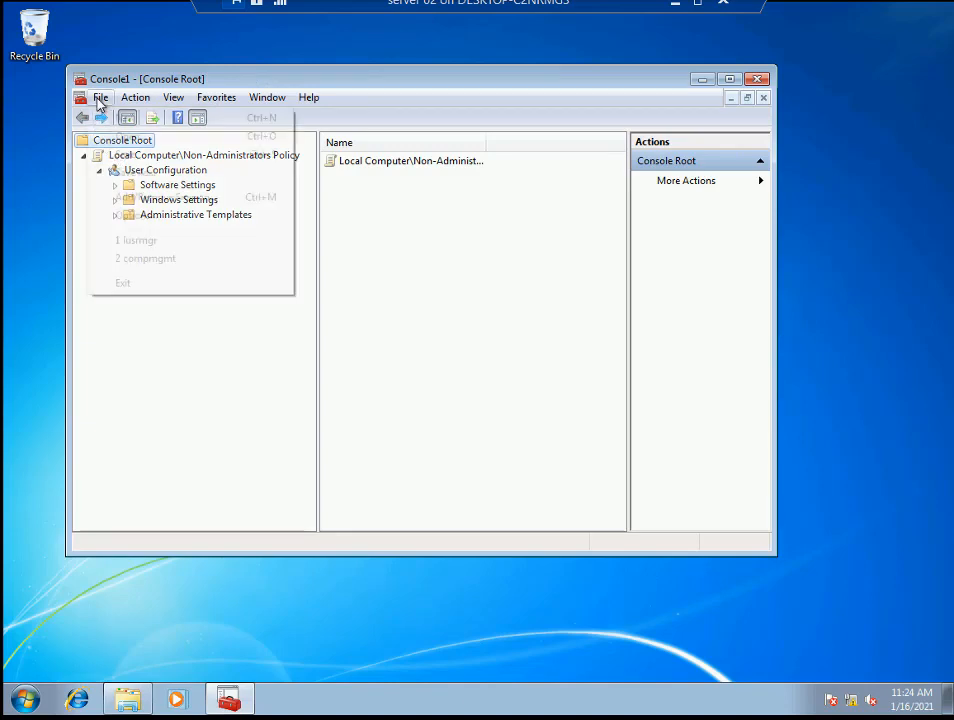
pyautogui.click(215, 197)
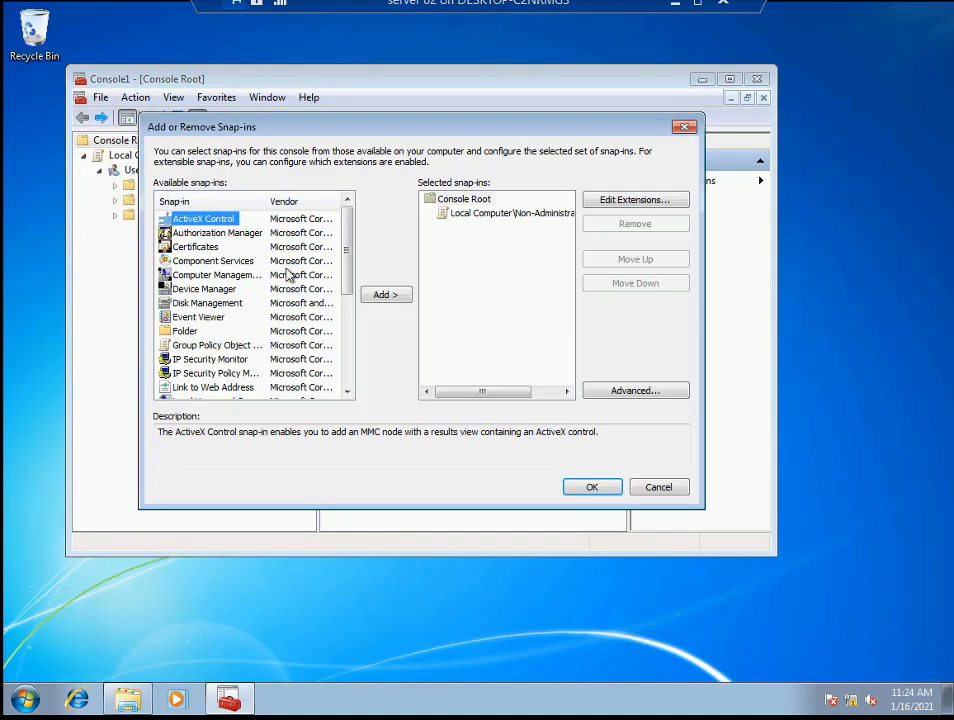
pyautogui.click(215, 346)
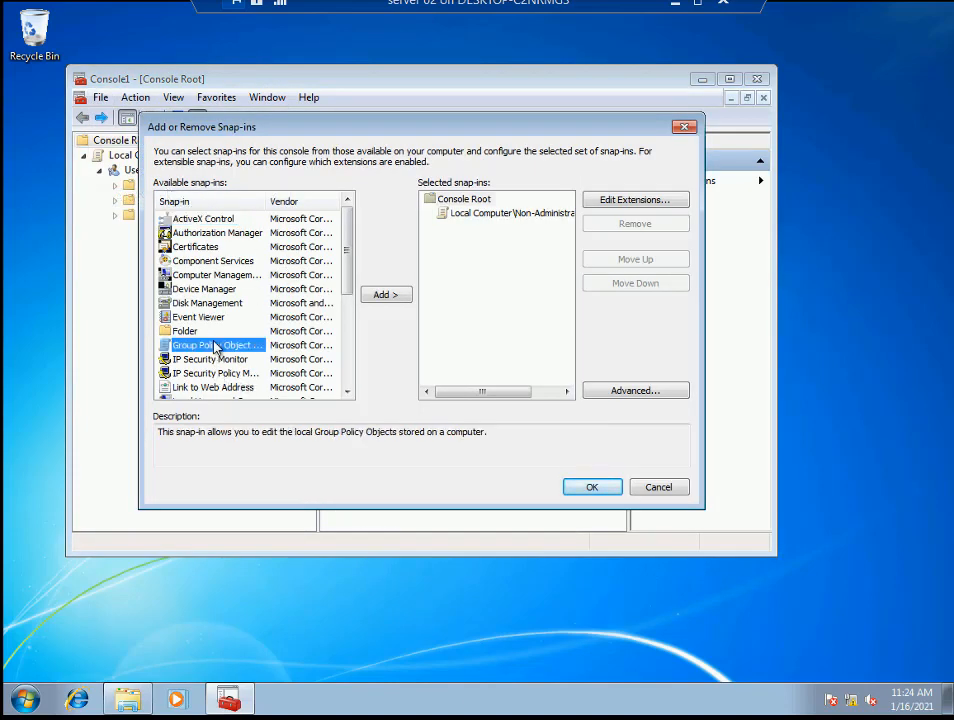
pyautogui.click(386, 295)
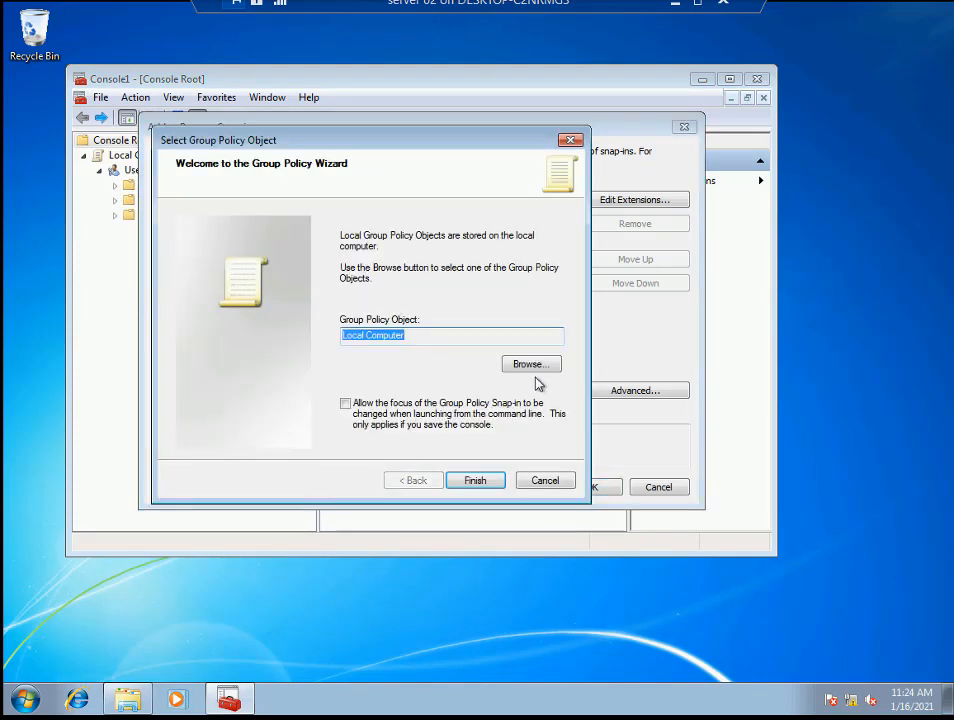
pyautogui.click(537, 366)
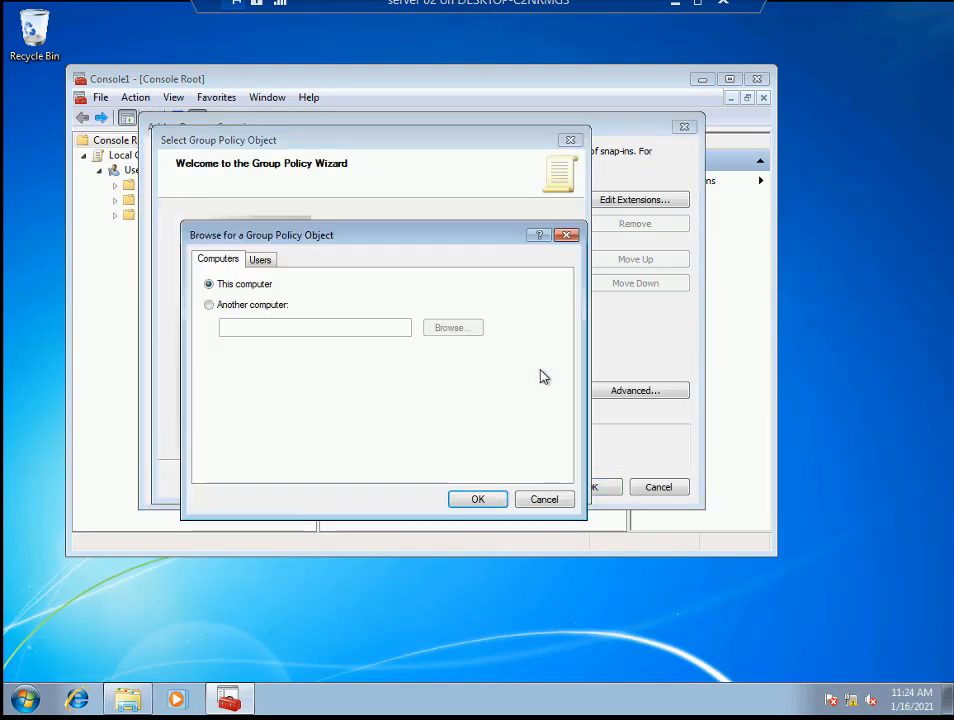
pyautogui.click(244, 306)
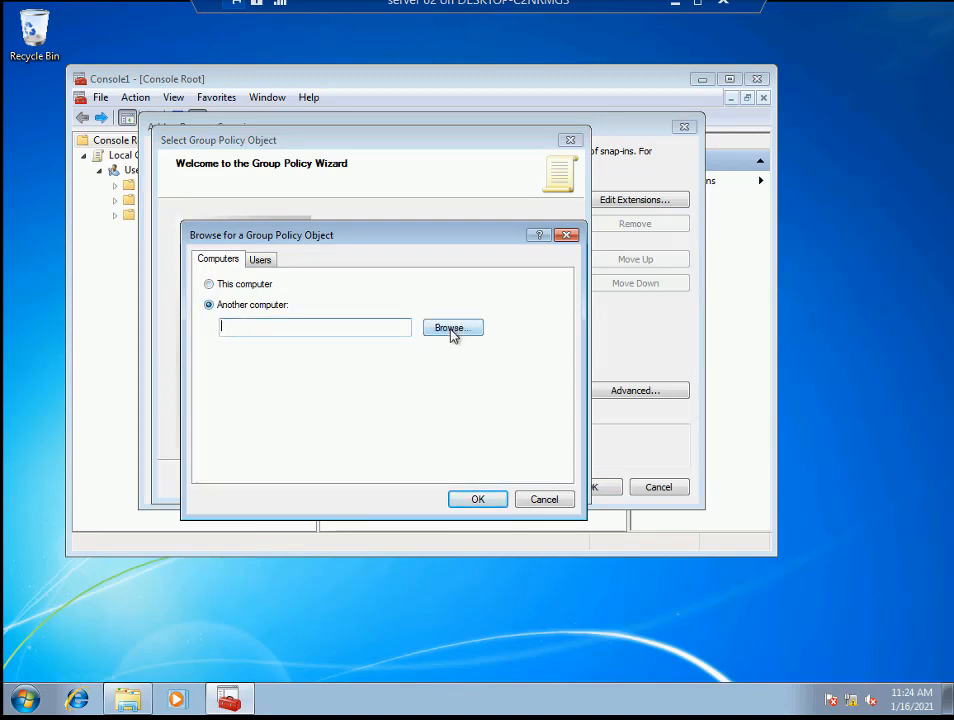
pyautogui.click(237, 288)
pyautogui.click(261, 262)
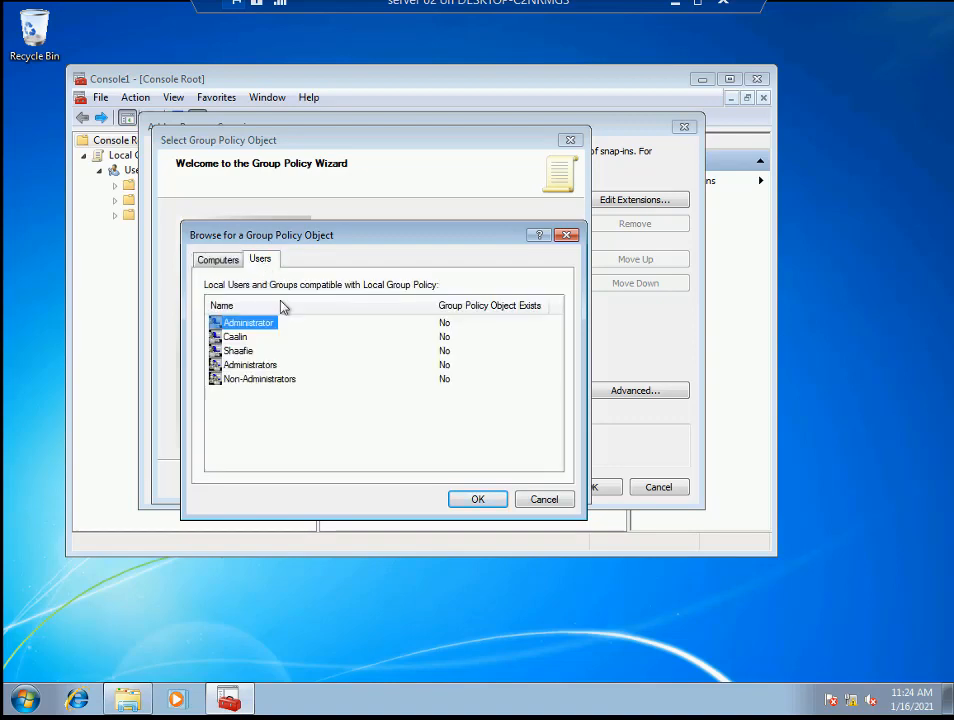
pyautogui.click(276, 381)
pyautogui.click(545, 500)
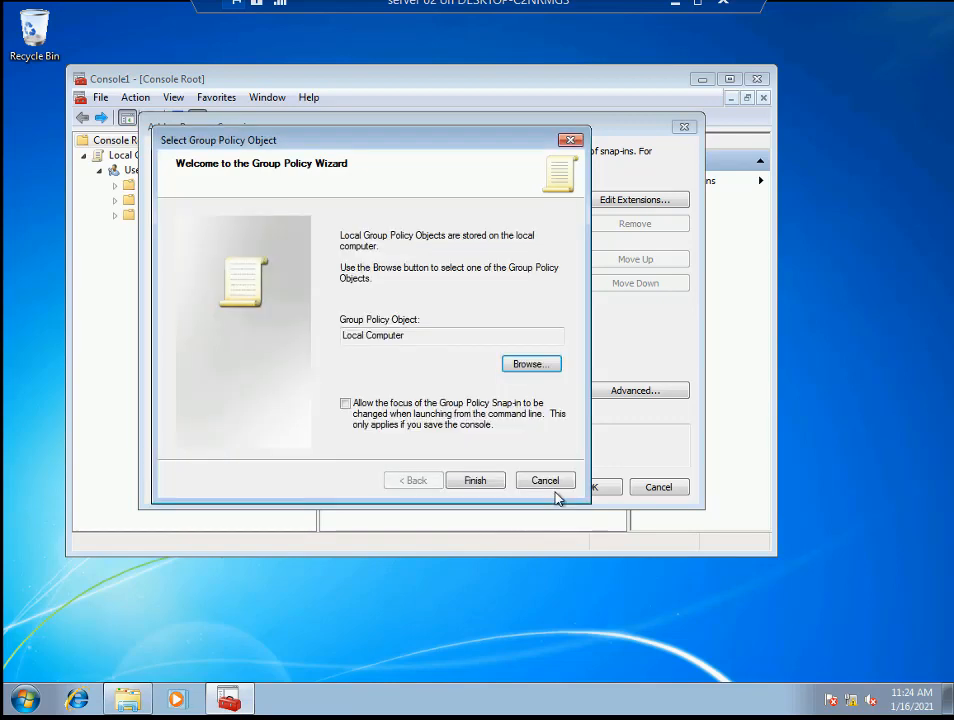
pyautogui.click(547, 486)
pyautogui.click(595, 487)
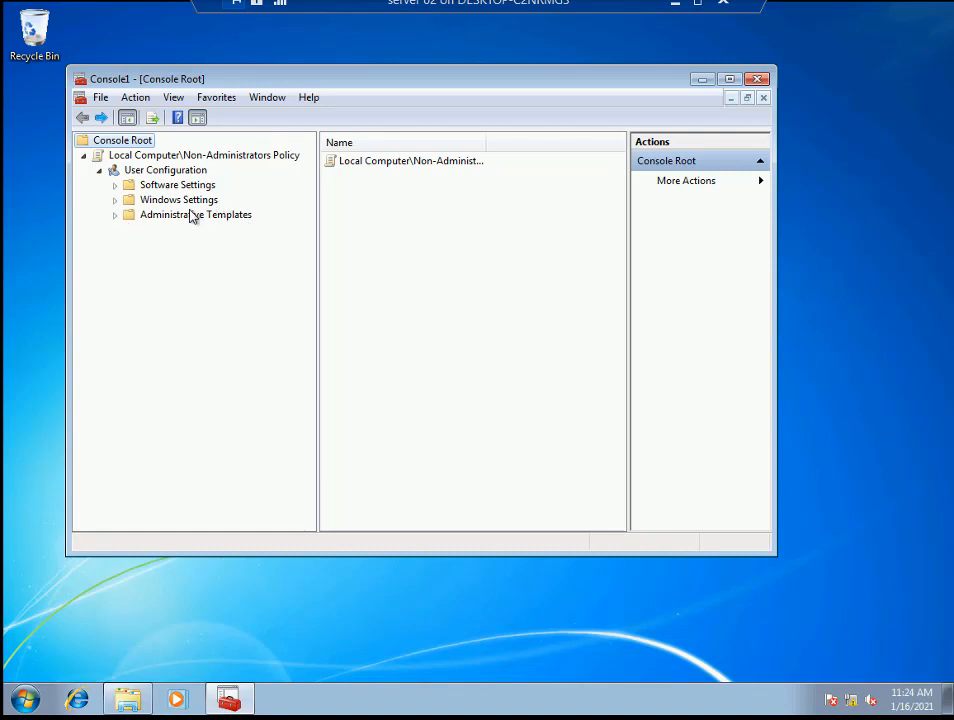
# - Open Administrative Templates > System in list view and select 'Don't run specified Windows applications'
pyautogui.click(115, 216)
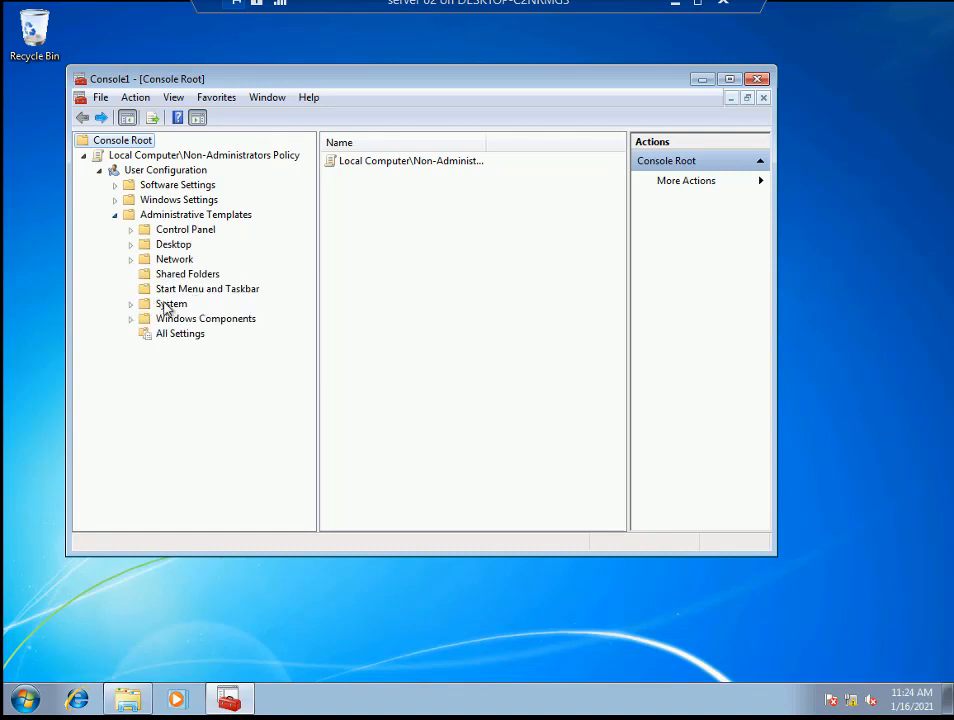
pyautogui.click(172, 304)
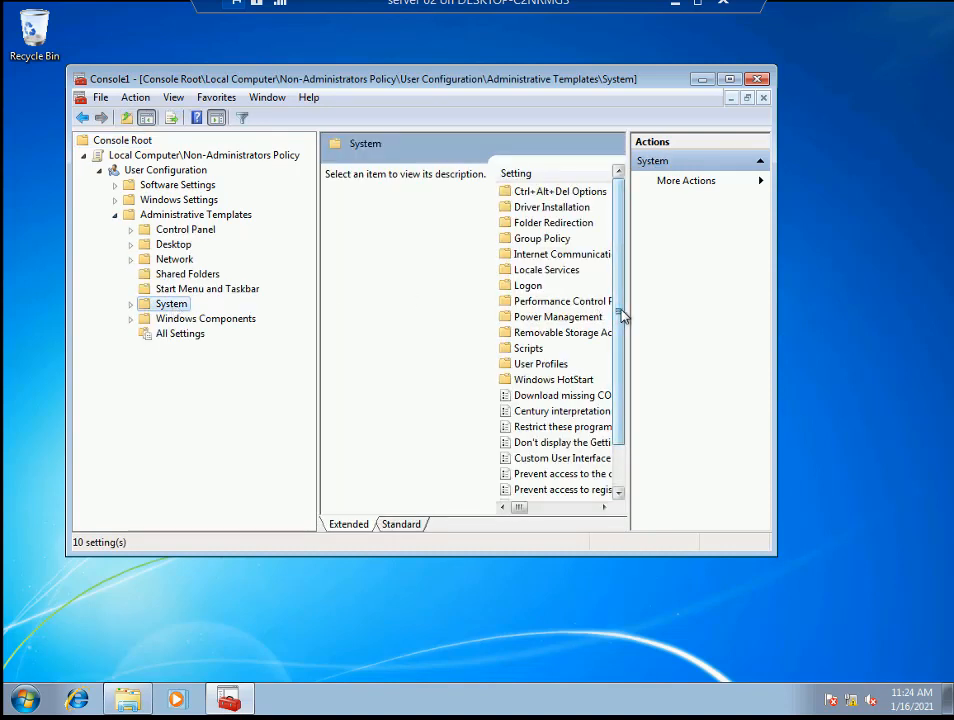
pyautogui.moveTo(627, 308); pyautogui.dragTo(723, 309)
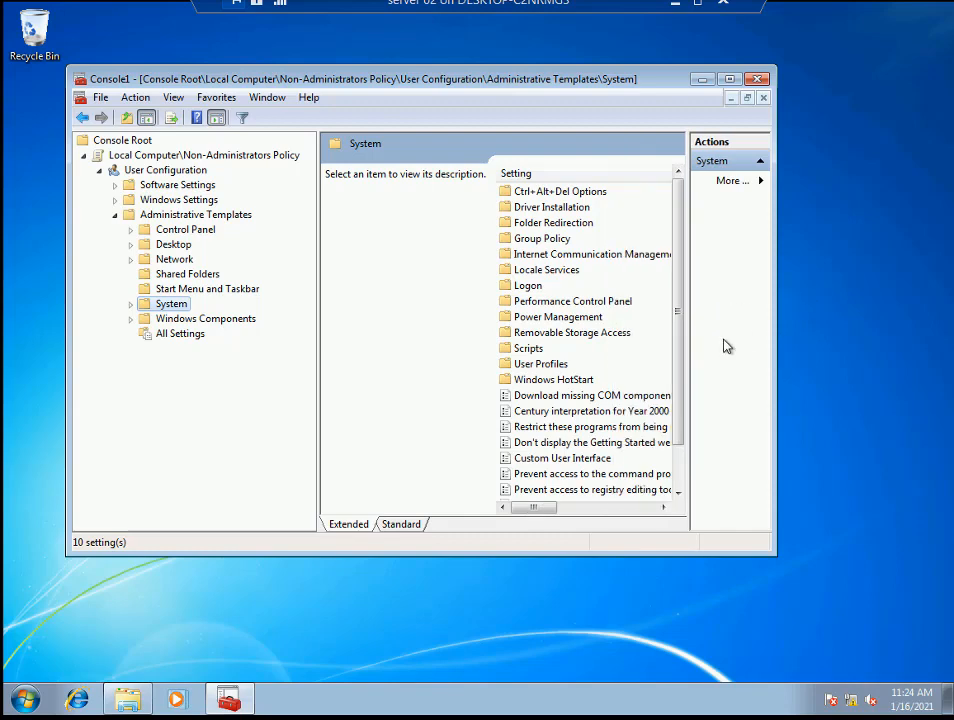
pyautogui.click(405, 524)
pyautogui.moveTo(678, 446); pyautogui.dragTo(680, 468)
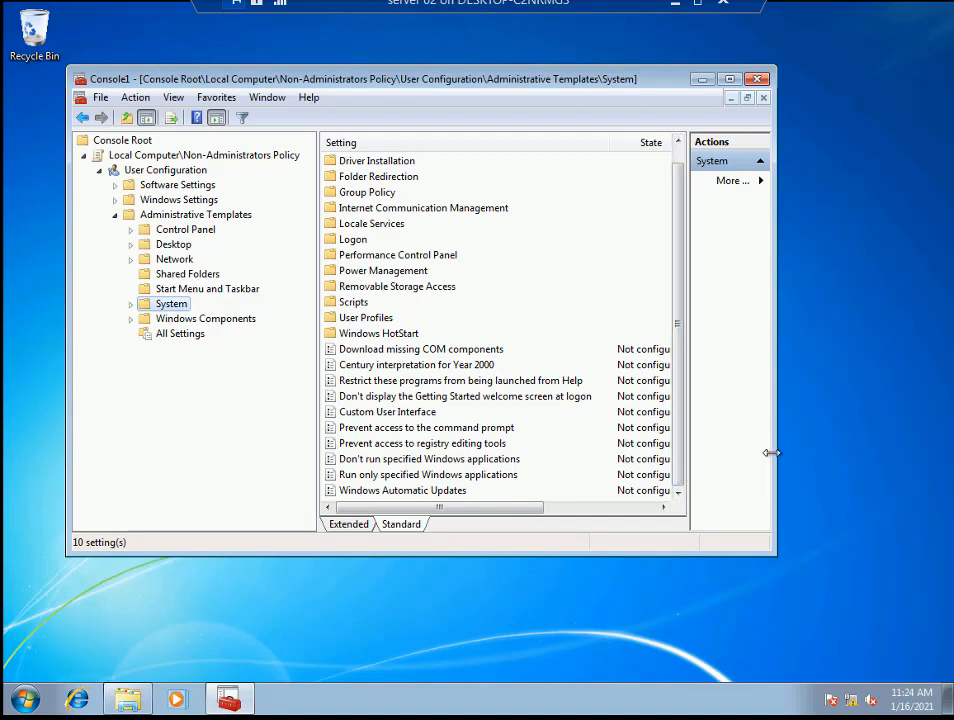
pyautogui.moveTo(857, 434); pyautogui.dragTo(857, 435)
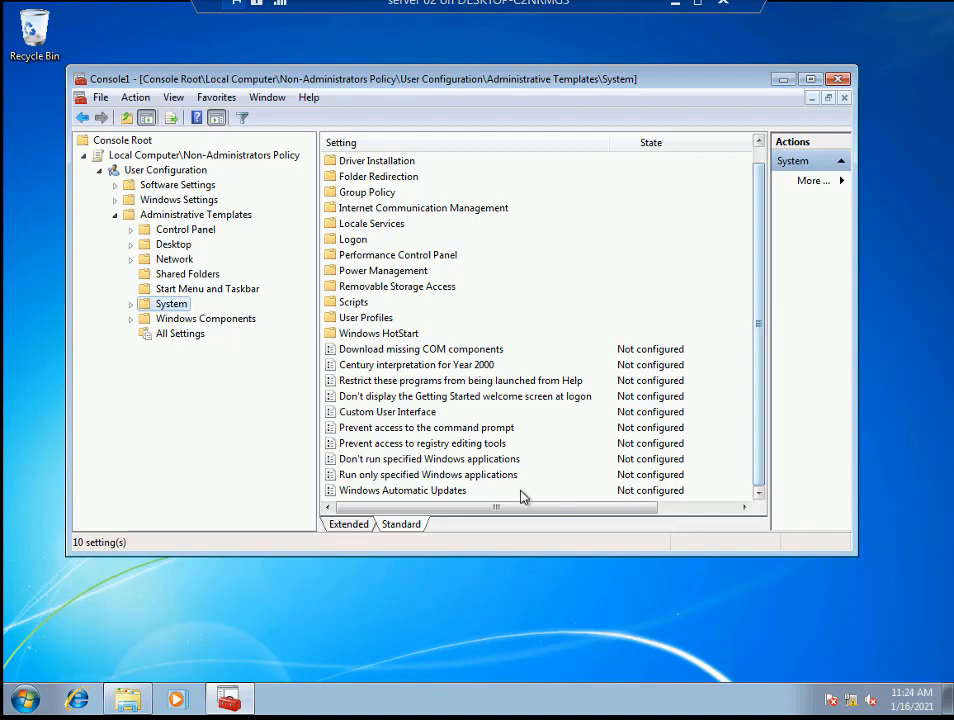
pyautogui.click(428, 462)
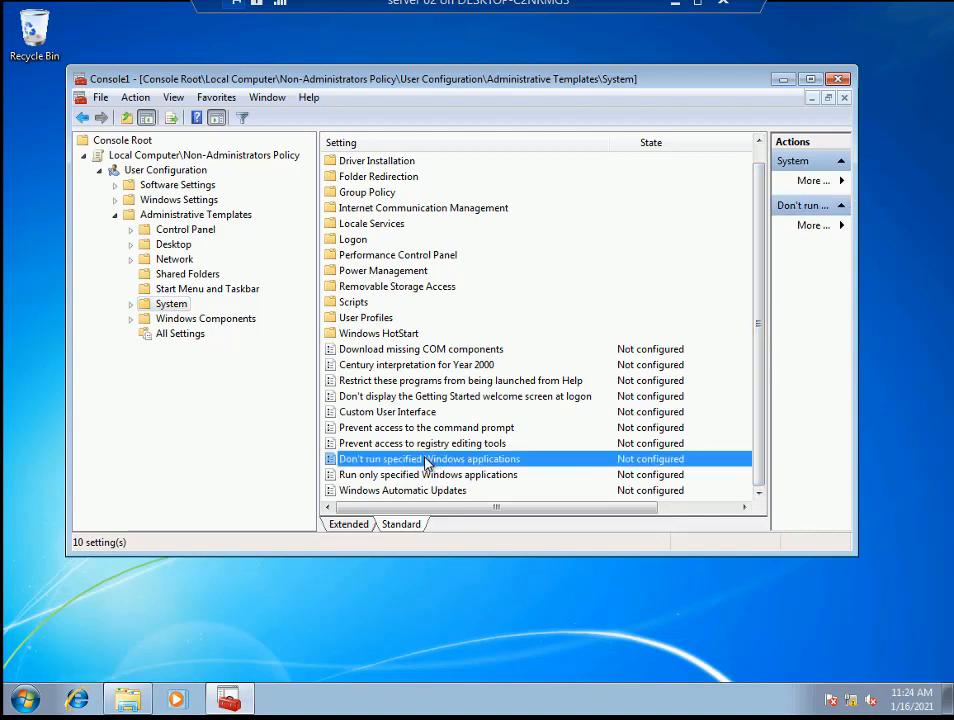
pyautogui.click(370, 477)
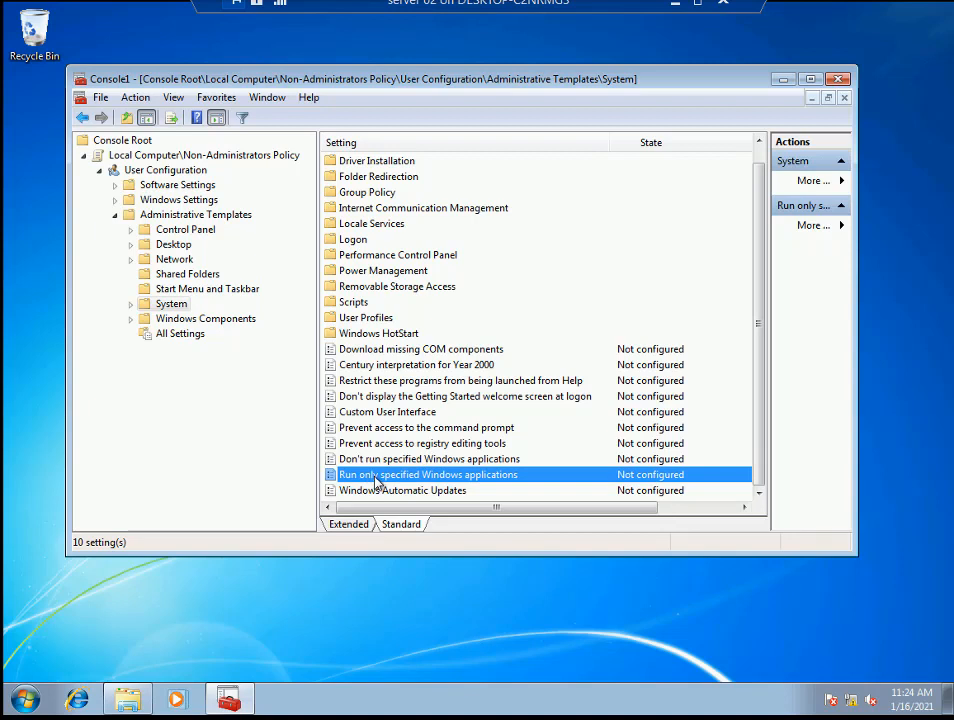
pyautogui.click(511, 461)
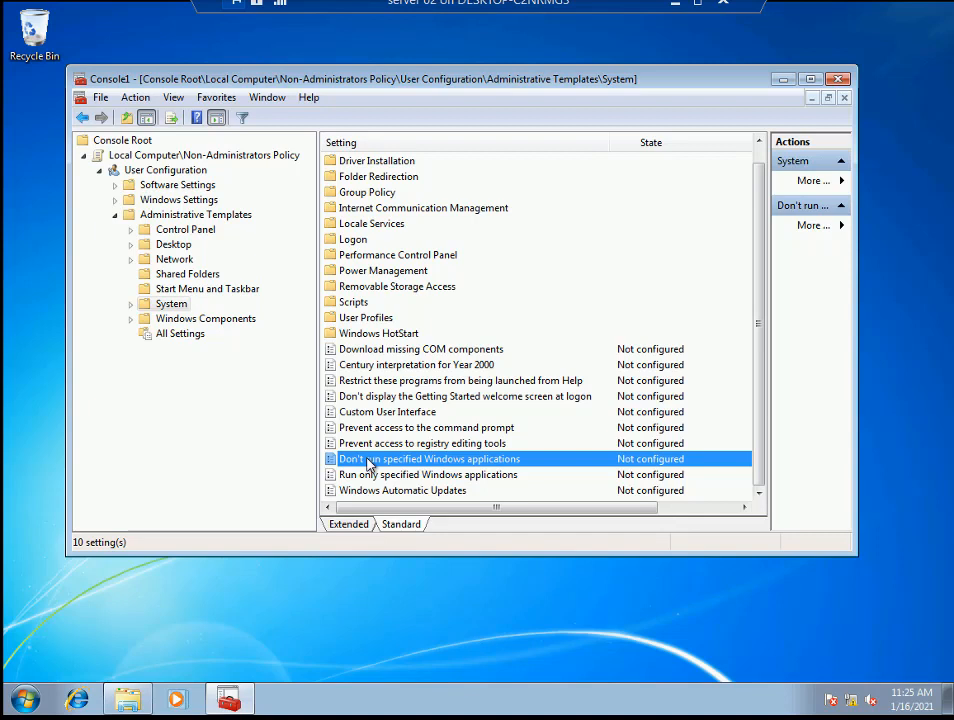
# - Set 'Don't run specified Windows applications' to Enabled and open its disallowed applications list
pyautogui.doubleClick(500, 466)
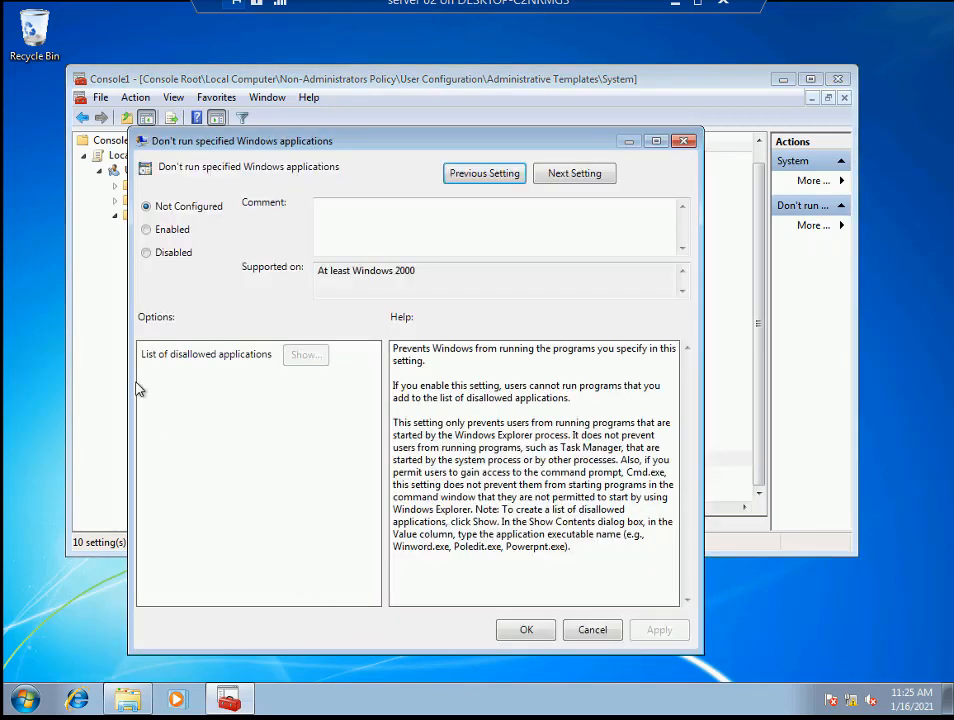
pyautogui.click(166, 232)
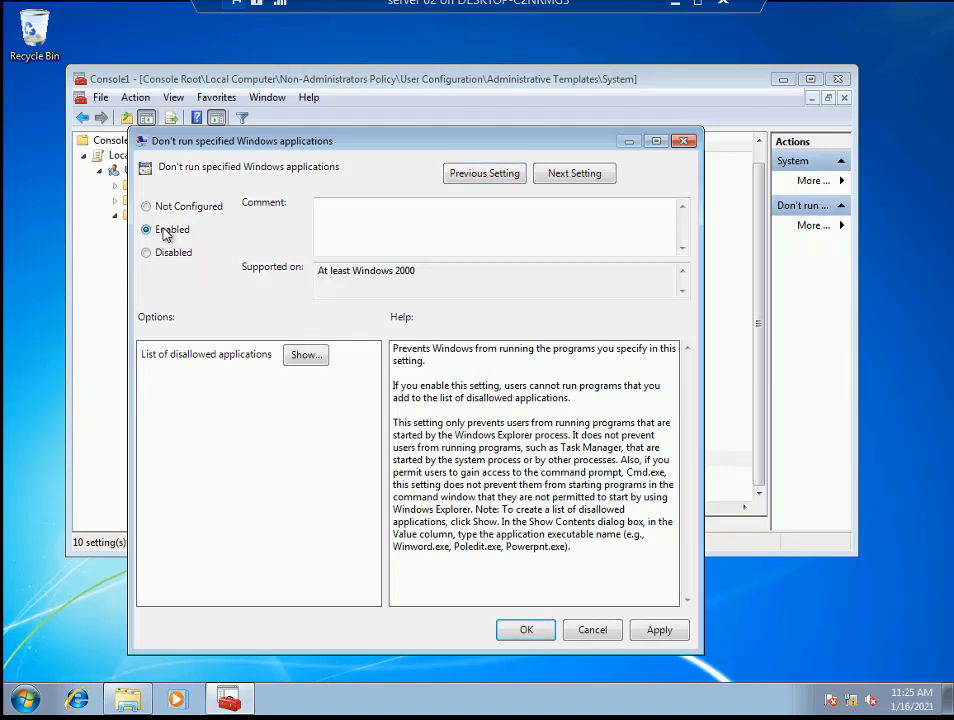
pyautogui.click(308, 356)
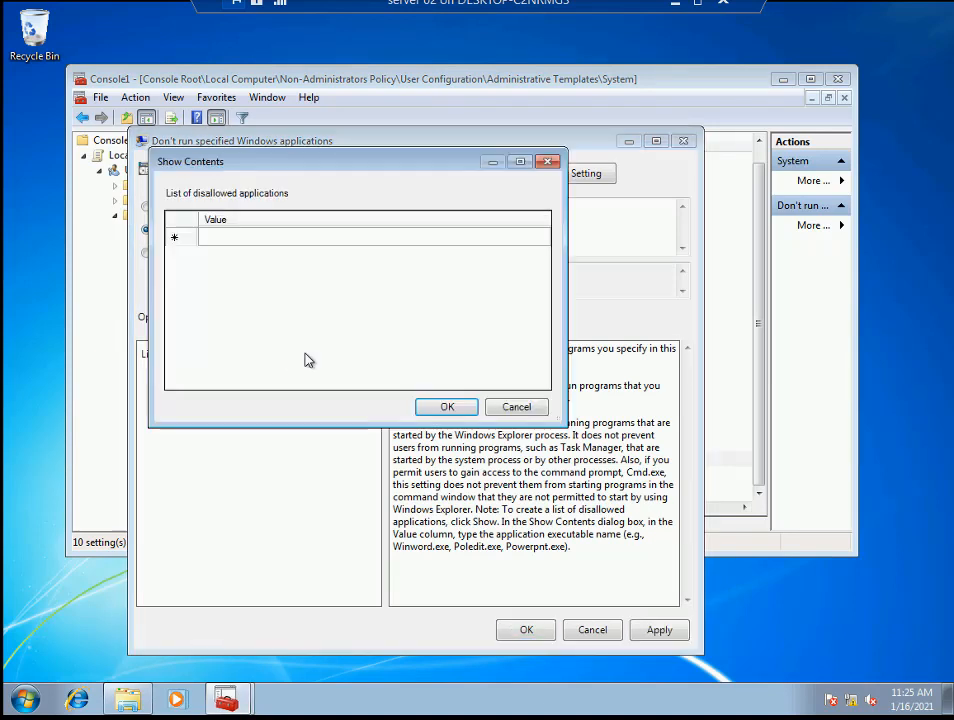
pyautogui.click(240, 243)
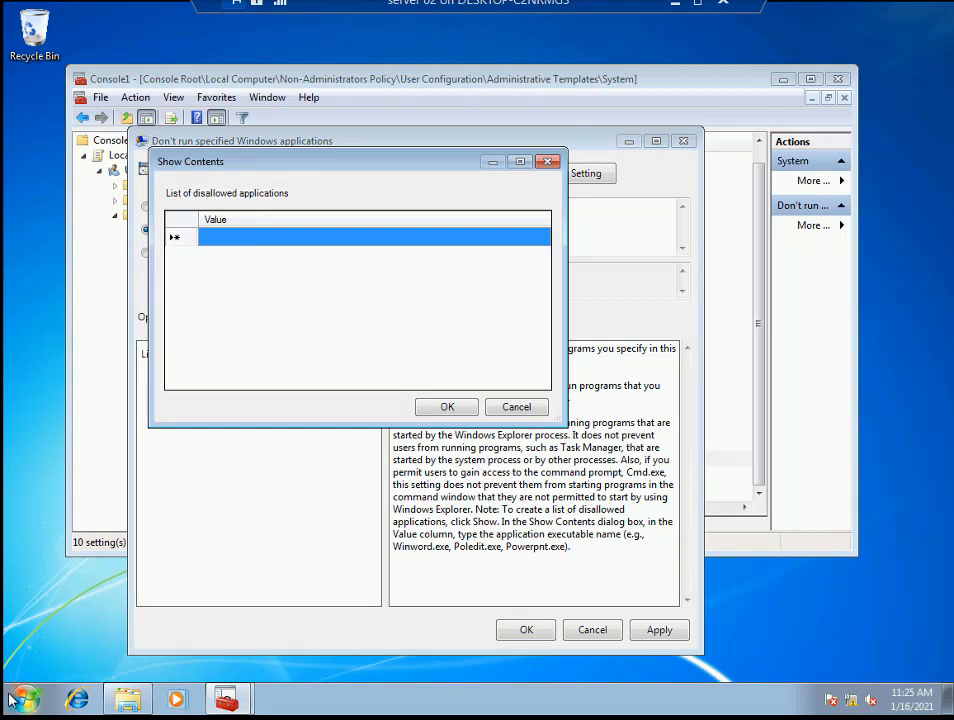
# - Look up Calculator's executable name, calc.exe, in its Start menu shortcut properties
pyautogui.press('super')
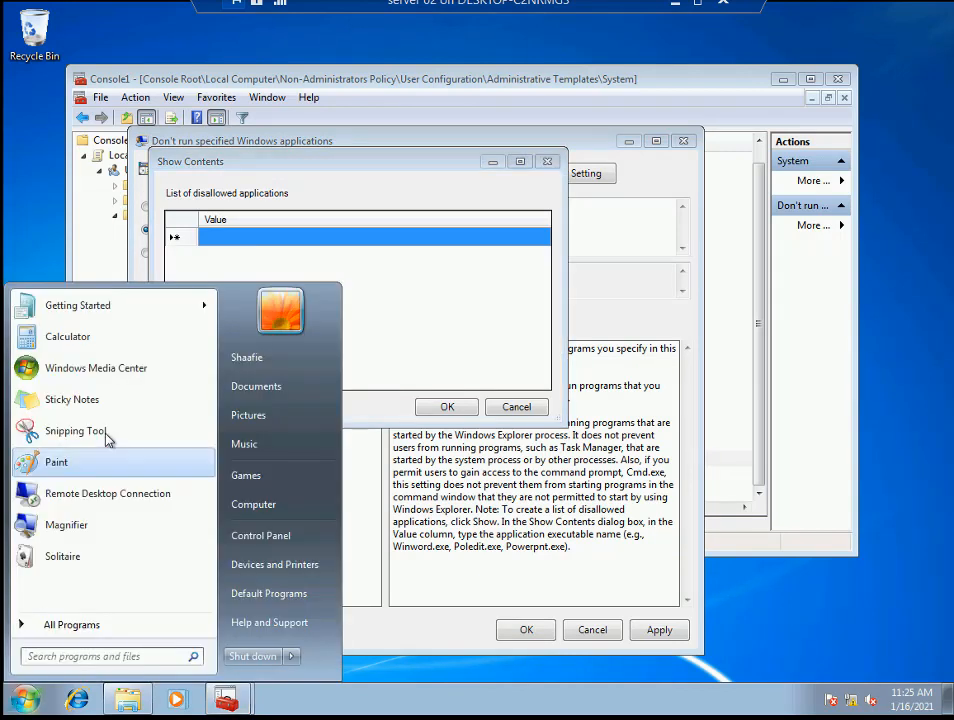
pyautogui.rightClick(101, 340)
pyautogui.click(189, 461)
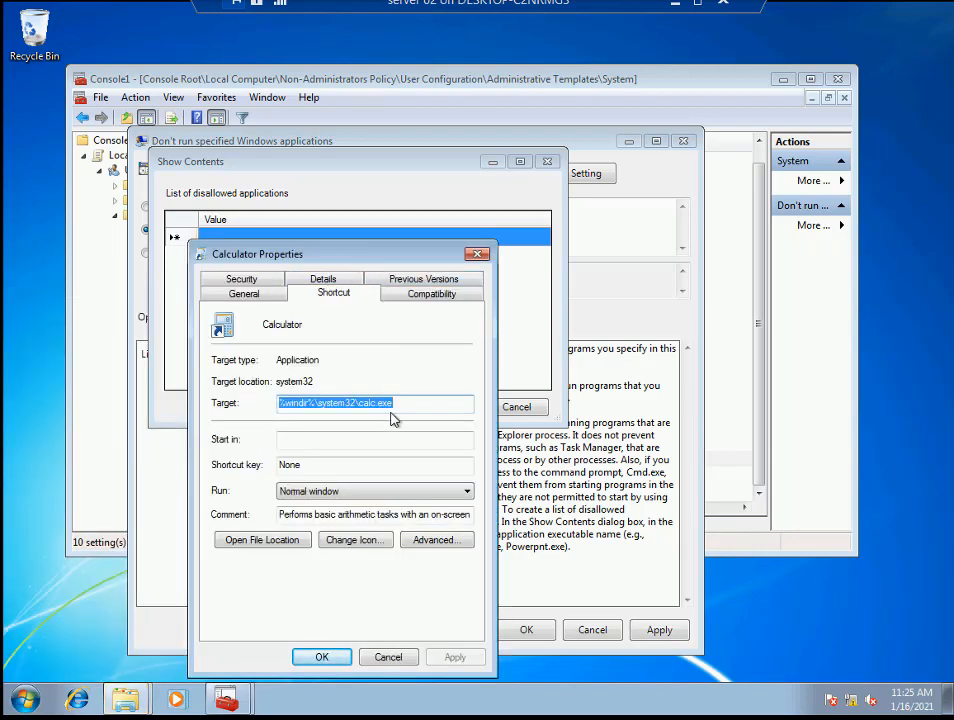
pyautogui.click(395, 402)
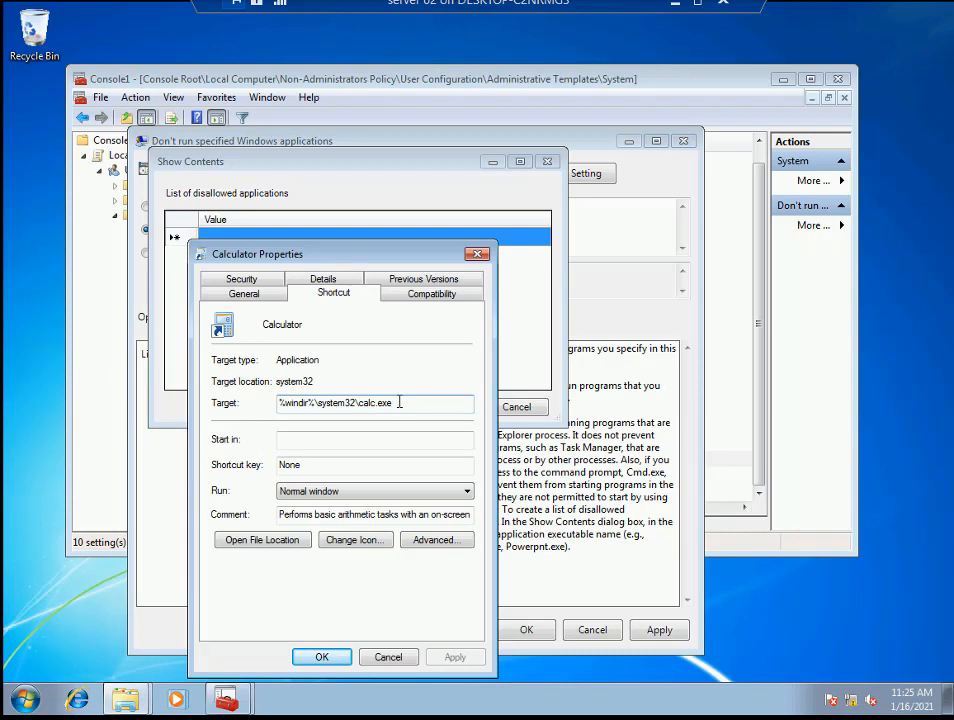
pyautogui.moveTo(399, 402)
pyautogui.mouseDown()
pyautogui.moveTo(358, 395)
pyautogui.moveTo(405, 400)
pyautogui.mouseUp()
# - Add calc.exe to the disallowed list and apply the enabled policy
pyautogui.click(309, 232)
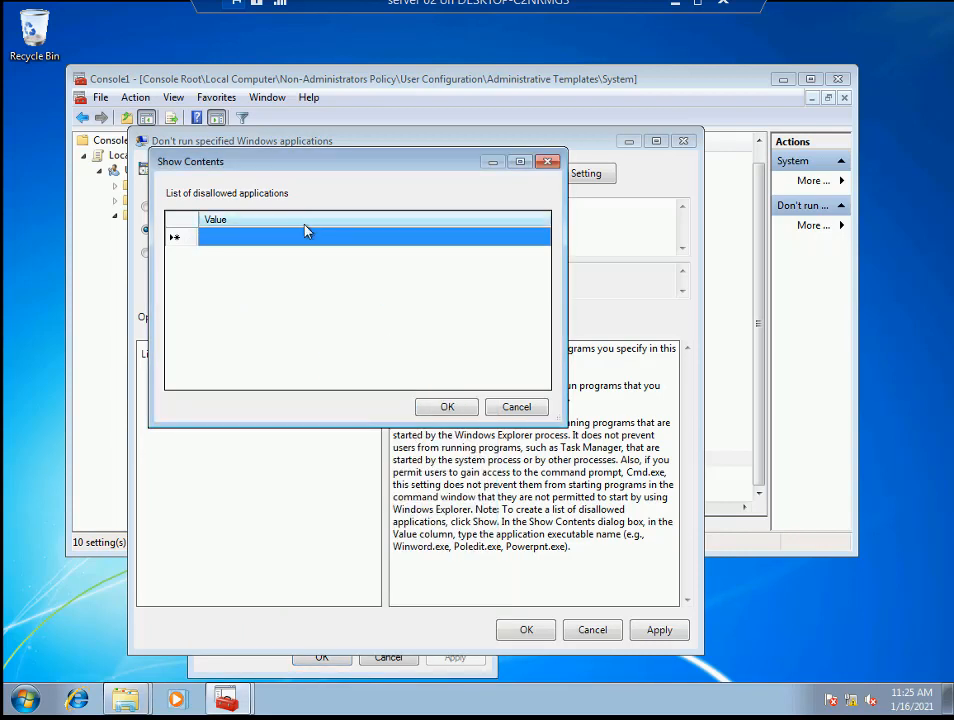
pyautogui.click(296, 245)
pyautogui.write('c')
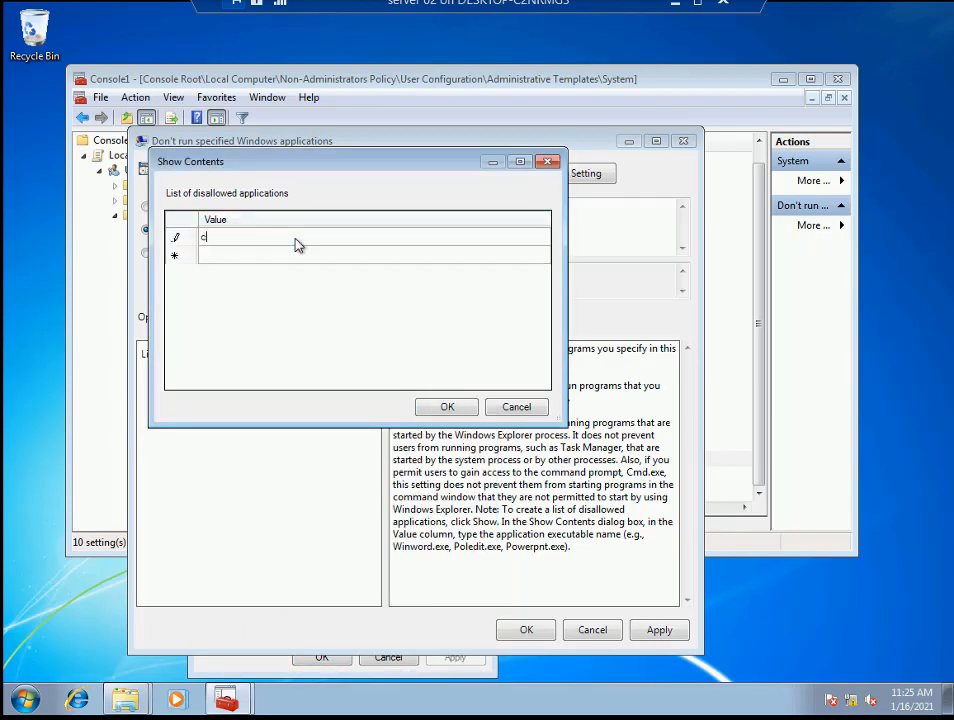
pyautogui.write('alc.exe')
pyautogui.click(449, 409)
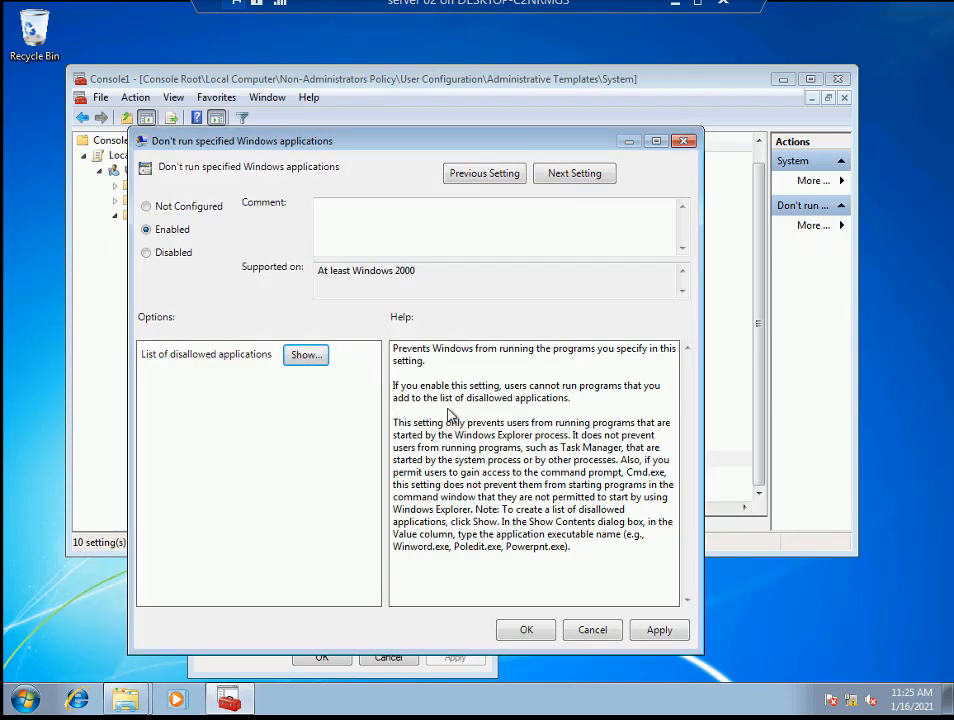
pyautogui.click(674, 636)
pyautogui.click(526, 629)
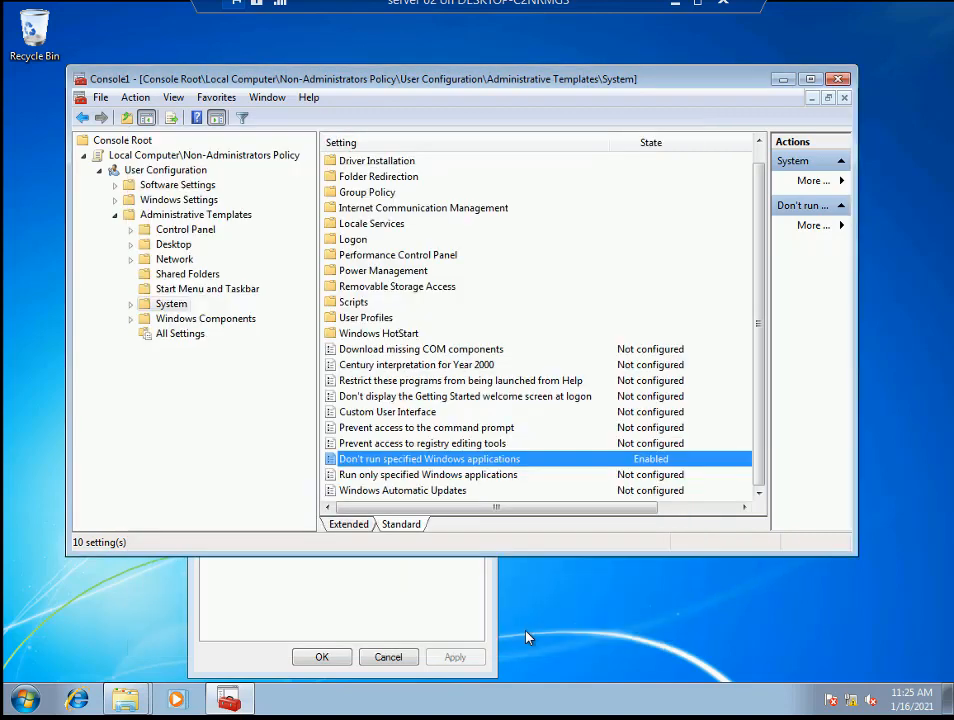
# - Close the console without saving it and close Calculator's Properties
pyautogui.click(842, 79)
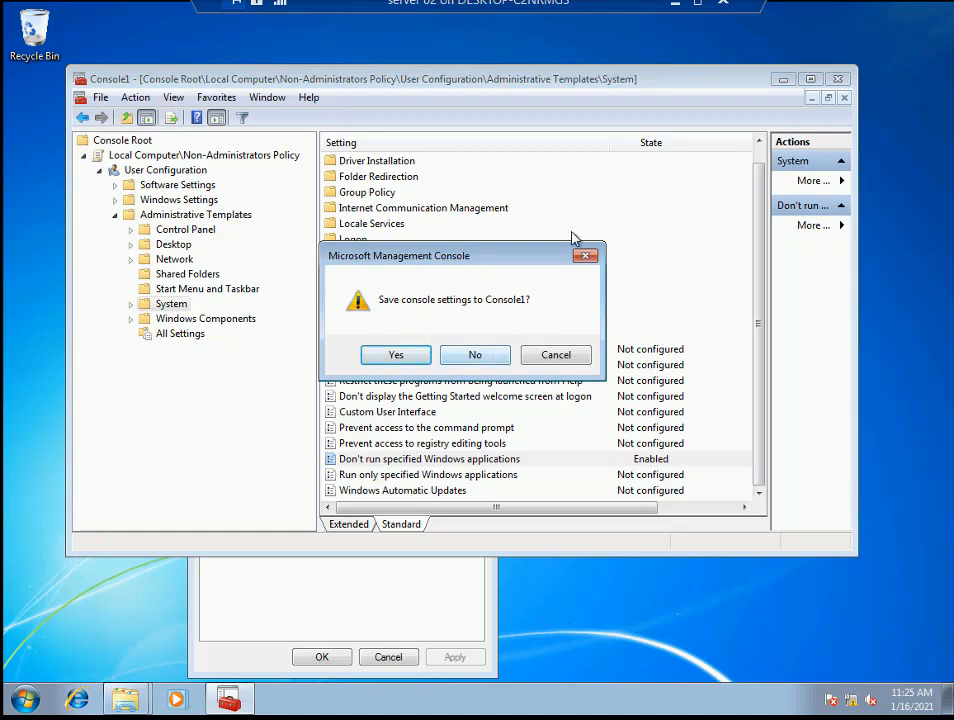
pyautogui.click(474, 356)
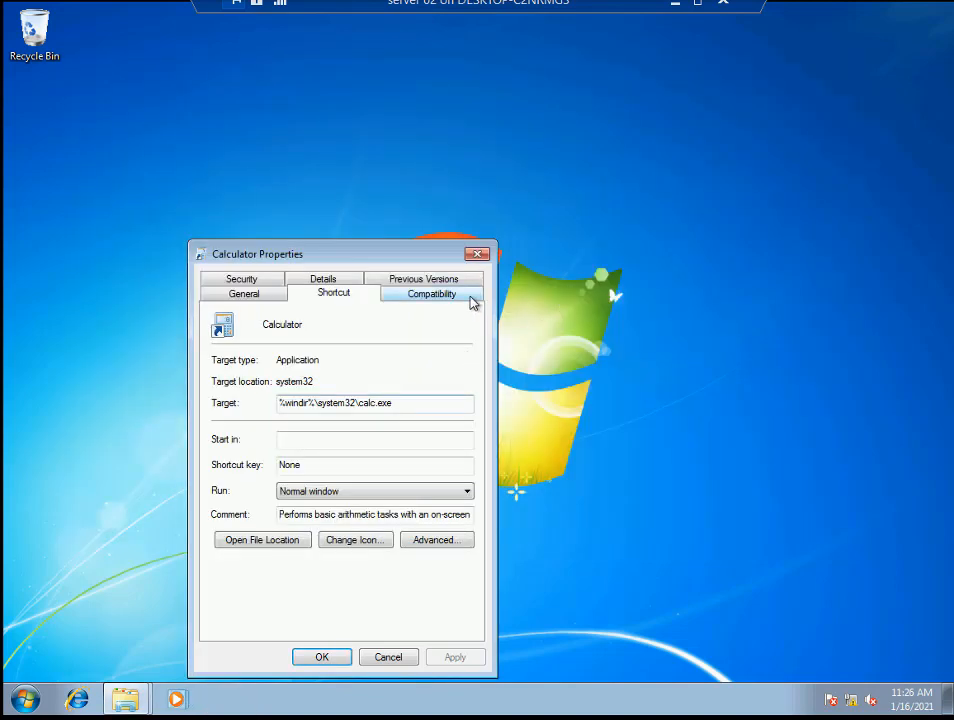
pyautogui.click(477, 255)
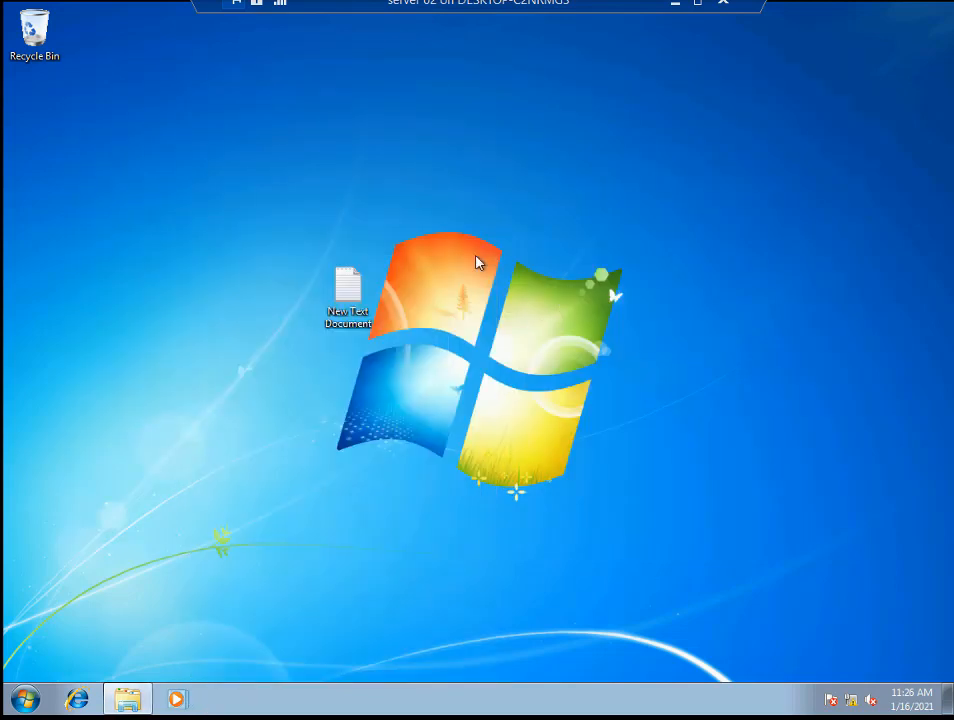
# - Run gpupdate /force from the Run dialog to refresh Group Policy
pyautogui.press('super+r')
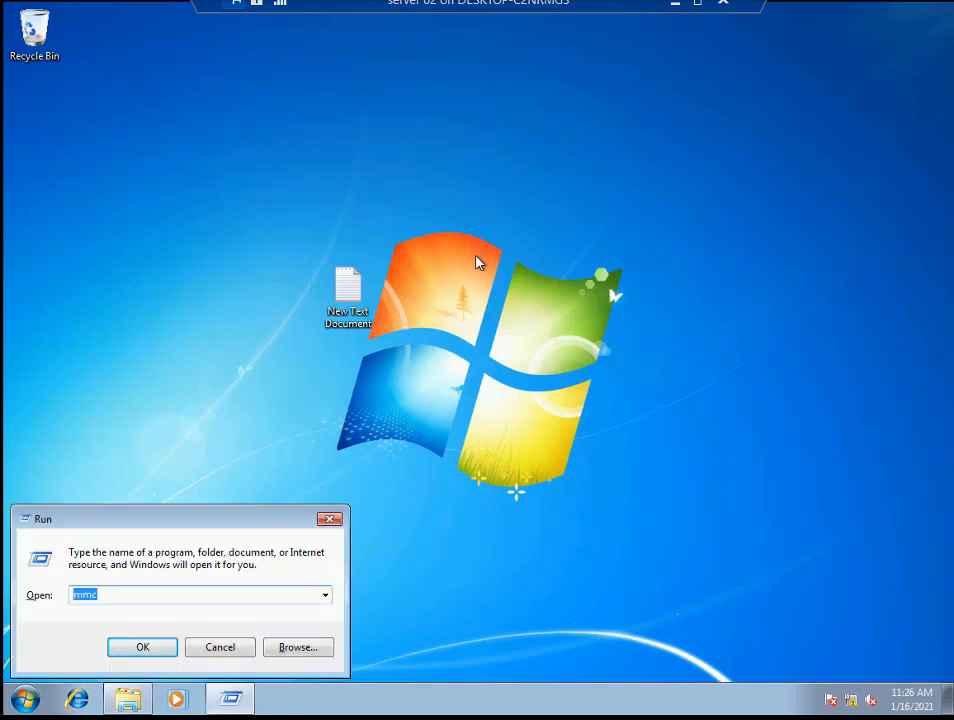
pyautogui.write('g')
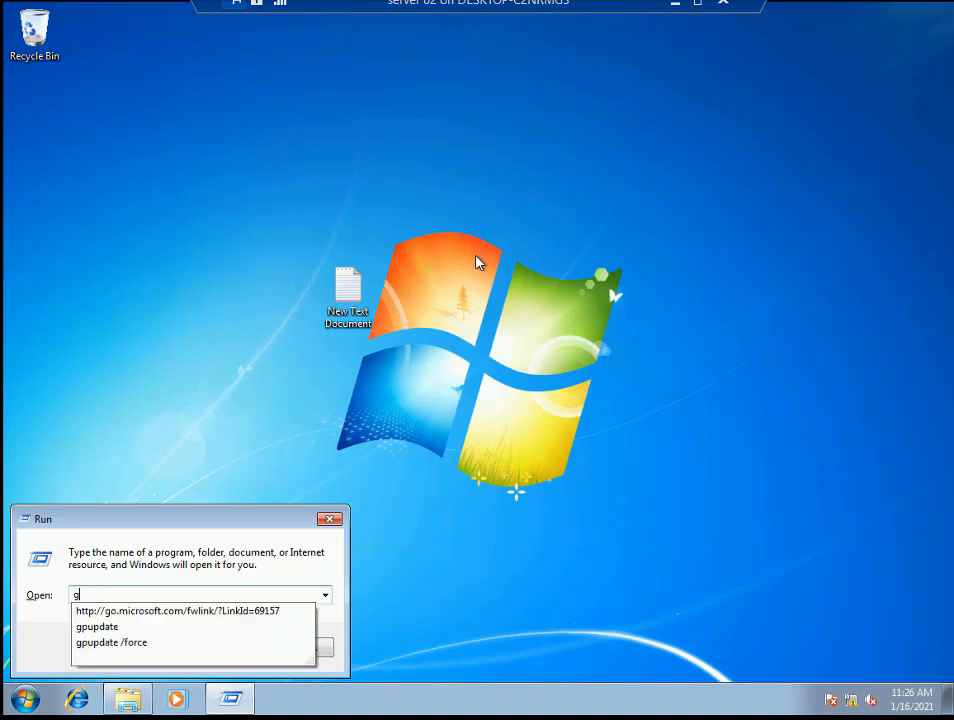
pyautogui.press('Down')
pyautogui.press('Down')
pyautogui.press('Down')
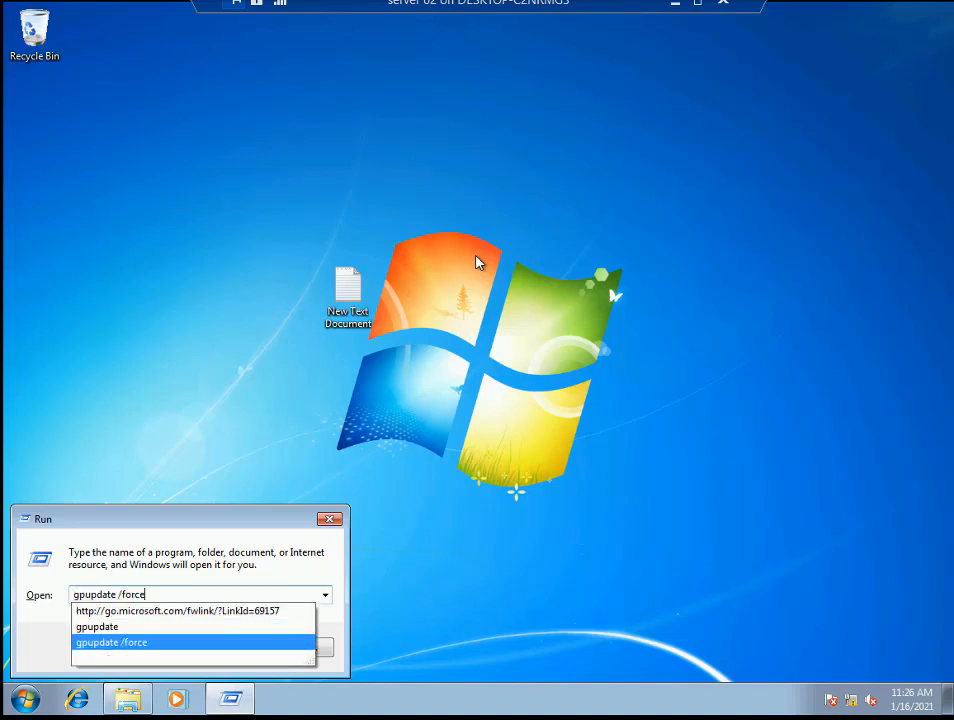
pyautogui.press('Return')
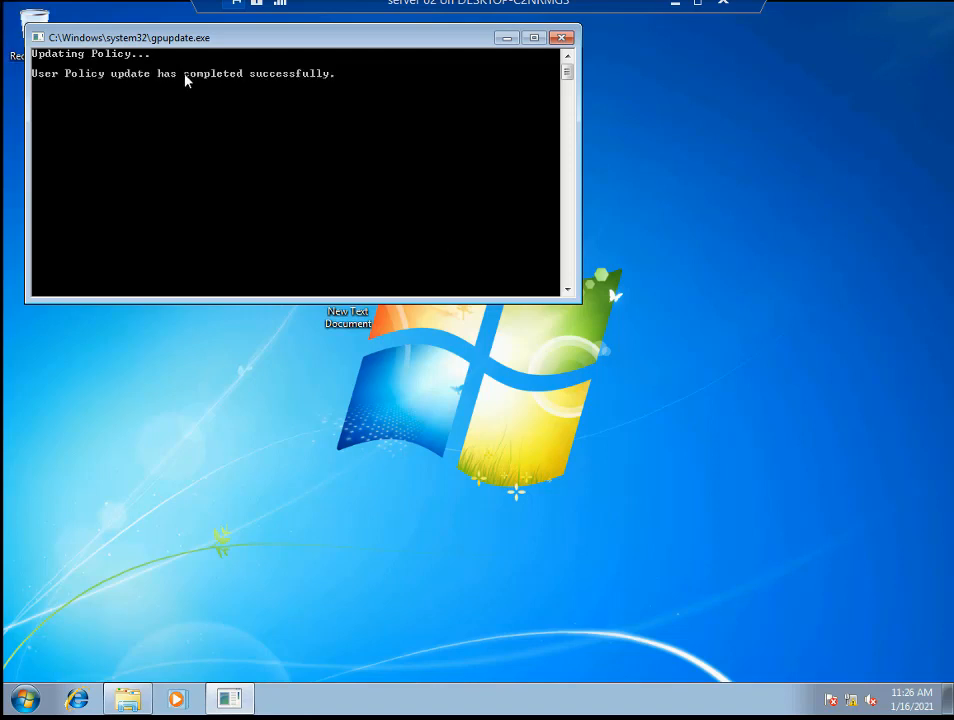
pyautogui.click(25, 700)
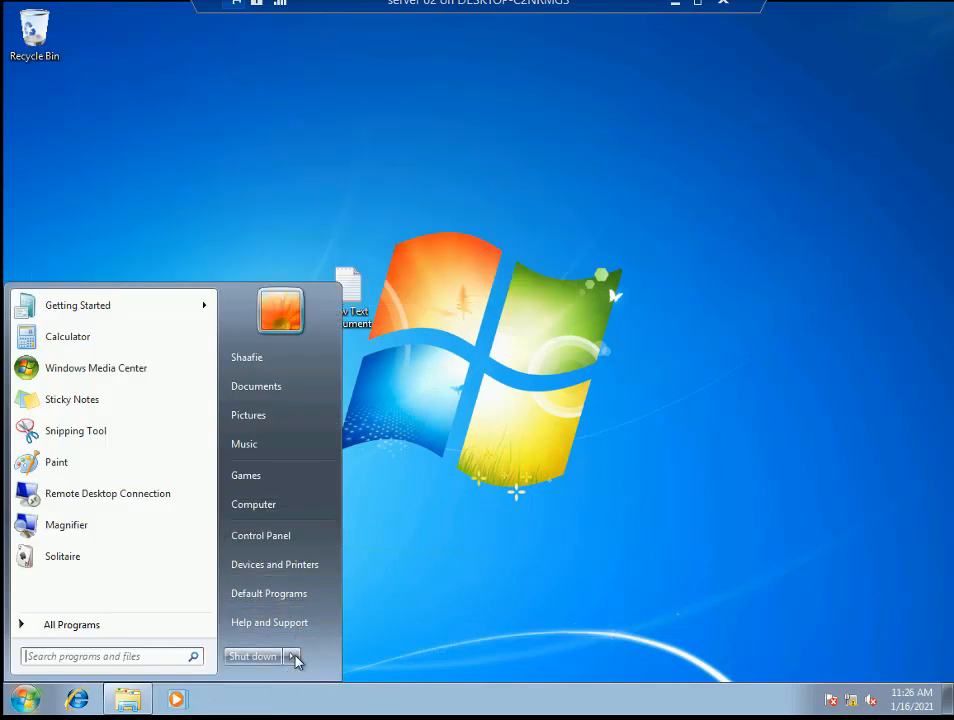
# - Log off and sign back in as the standard user with that account's password
pyautogui.moveTo(291, 656)
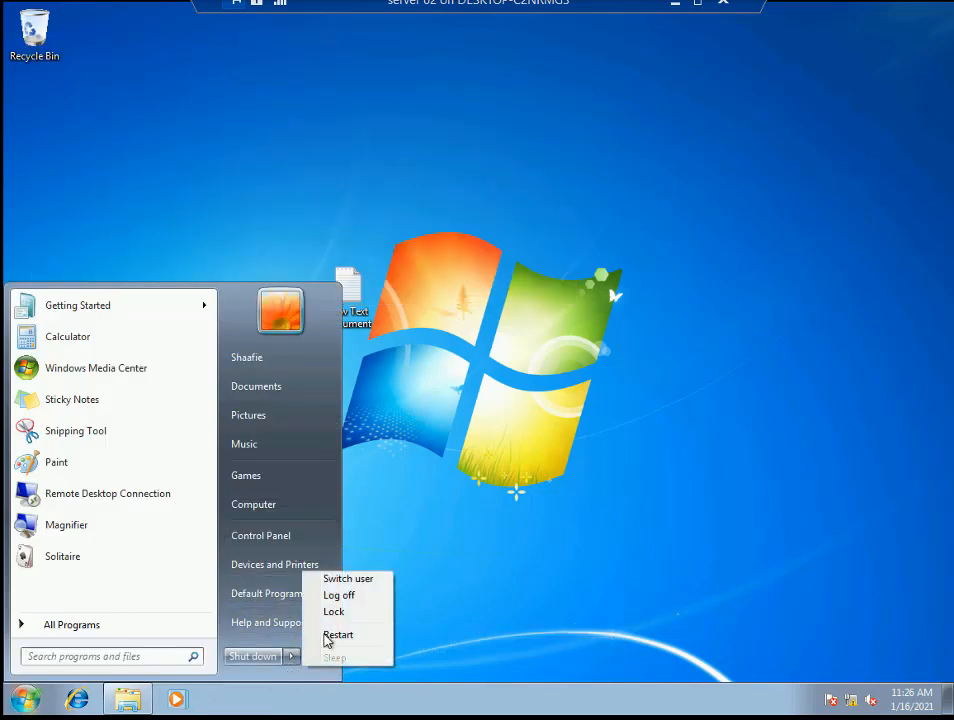
pyautogui.click(363, 598)
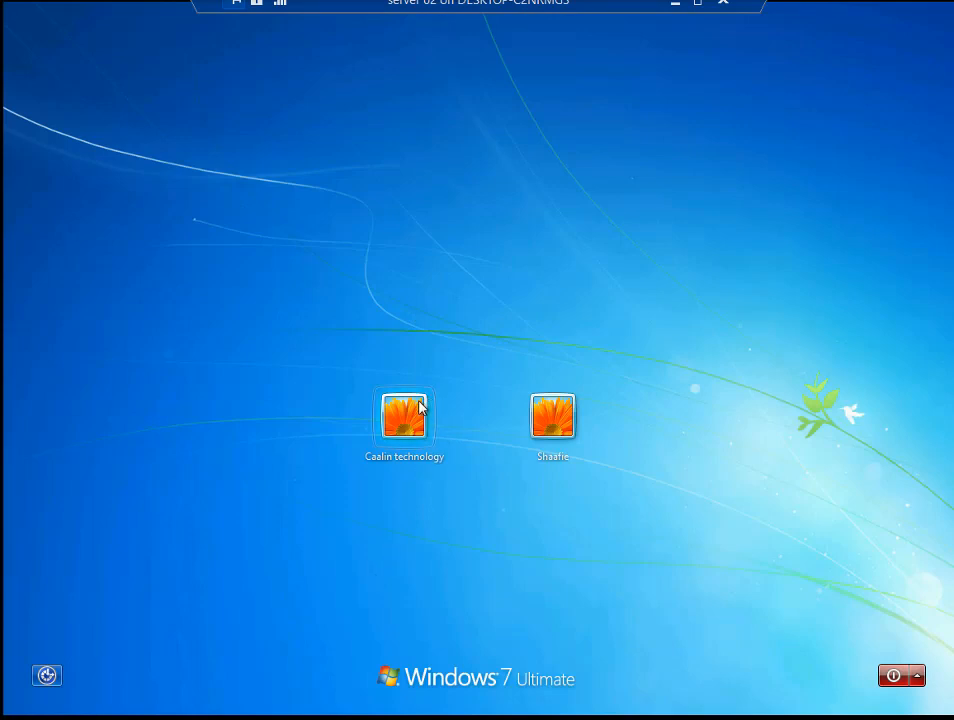
pyautogui.click(405, 415)
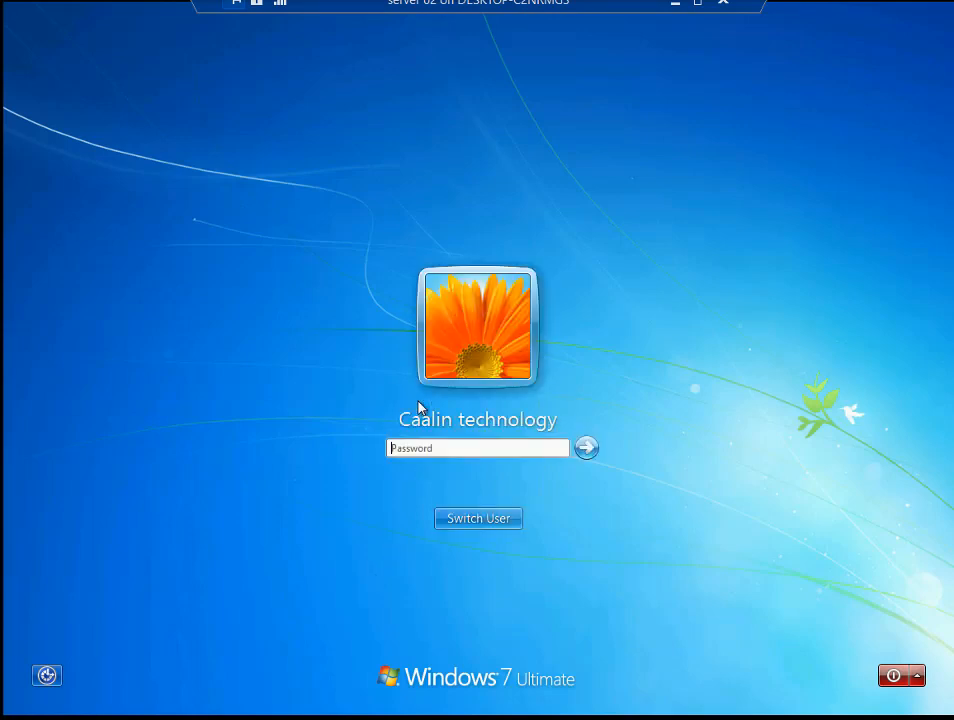
pyautogui.write('1234')
pyautogui.press('Return')
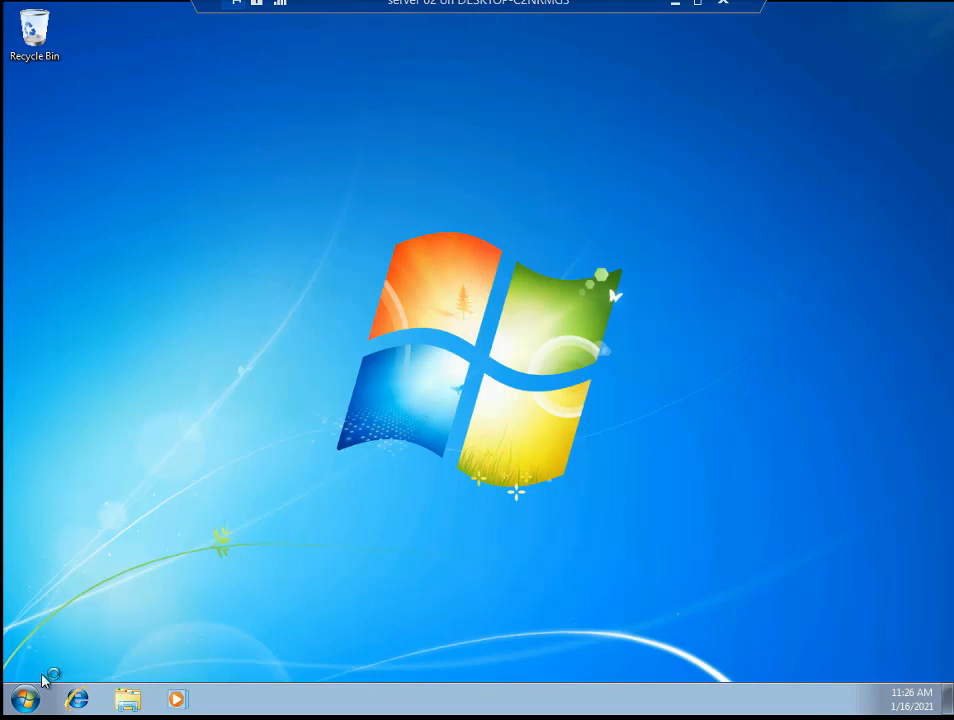
# - Try launching Calculator from the Start menu and dismiss the Restrictions error that blocks it
pyautogui.click(22, 704)
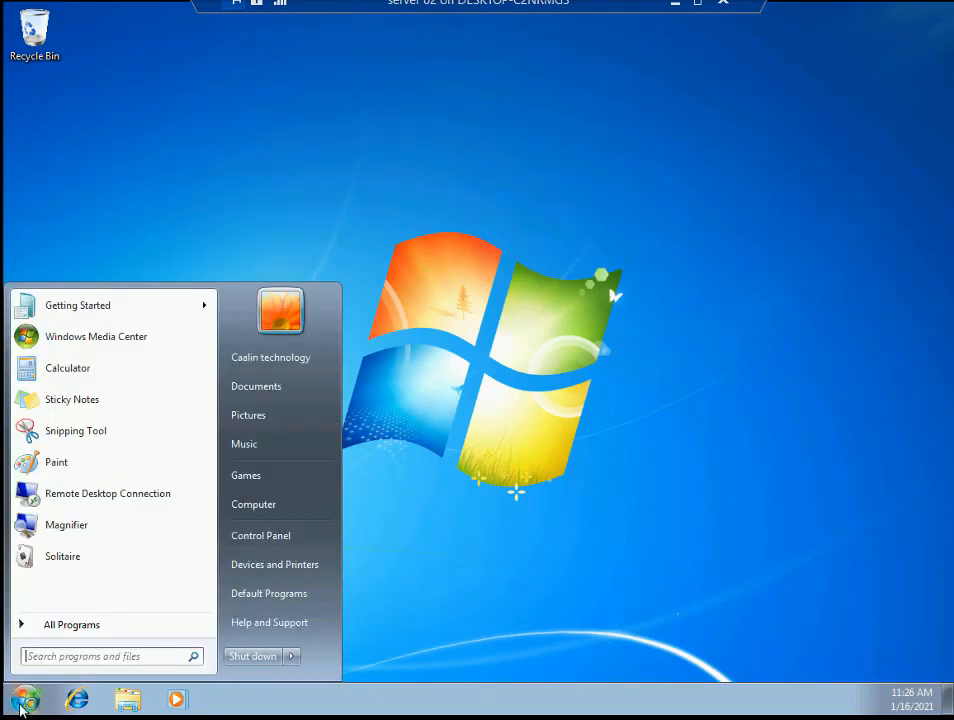
pyautogui.click(80, 373)
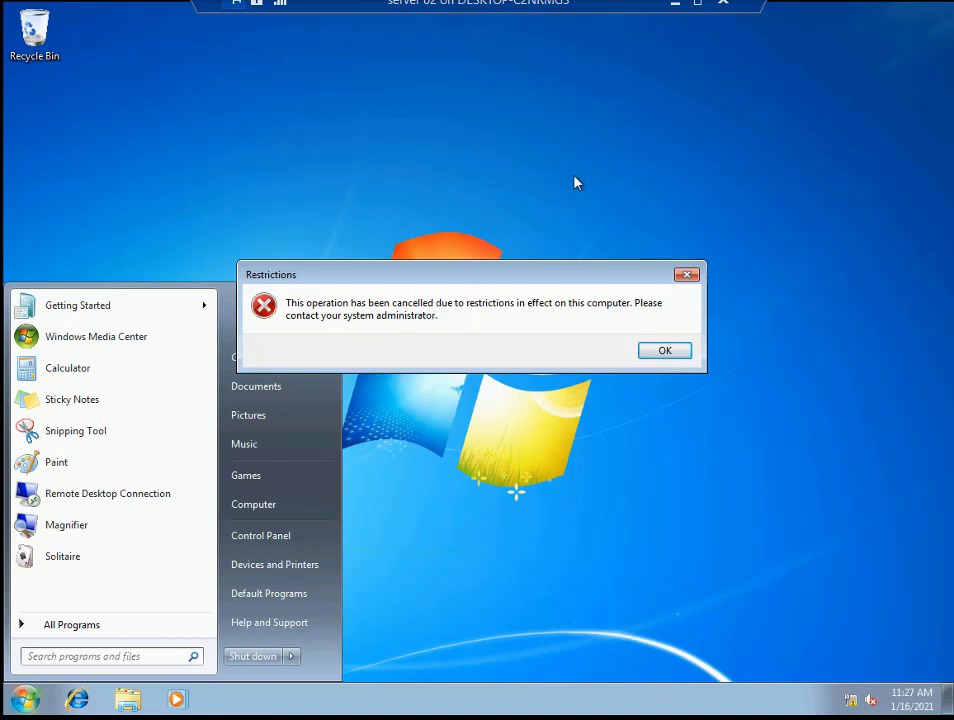
pyautogui.click(686, 276)
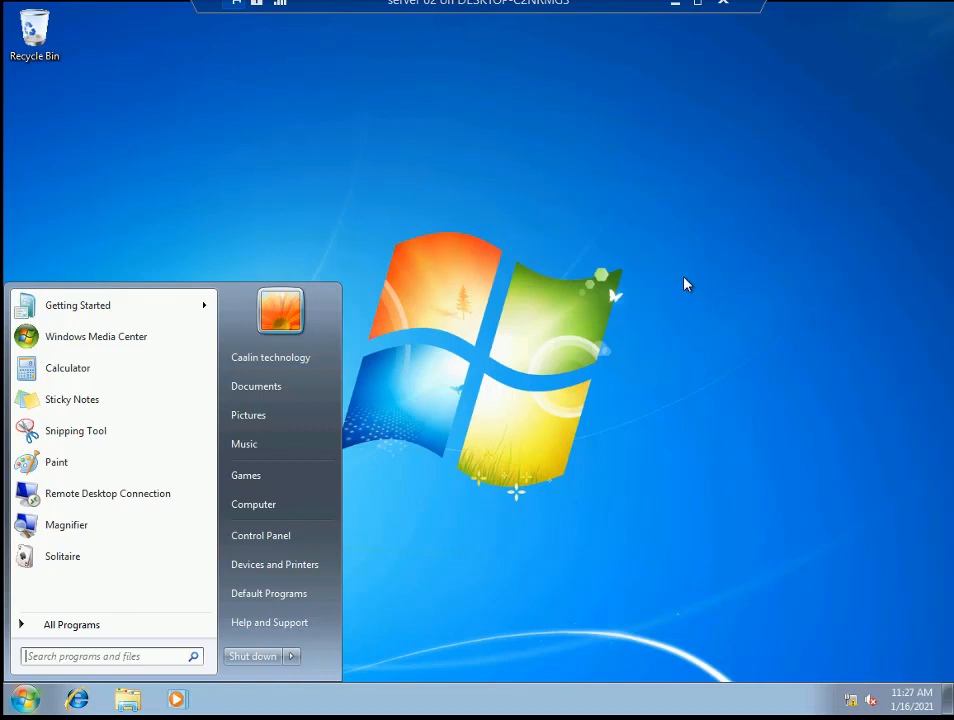
# - Close the Start menu and minimize the virtual machine connection window
pyautogui.click(632, 281)
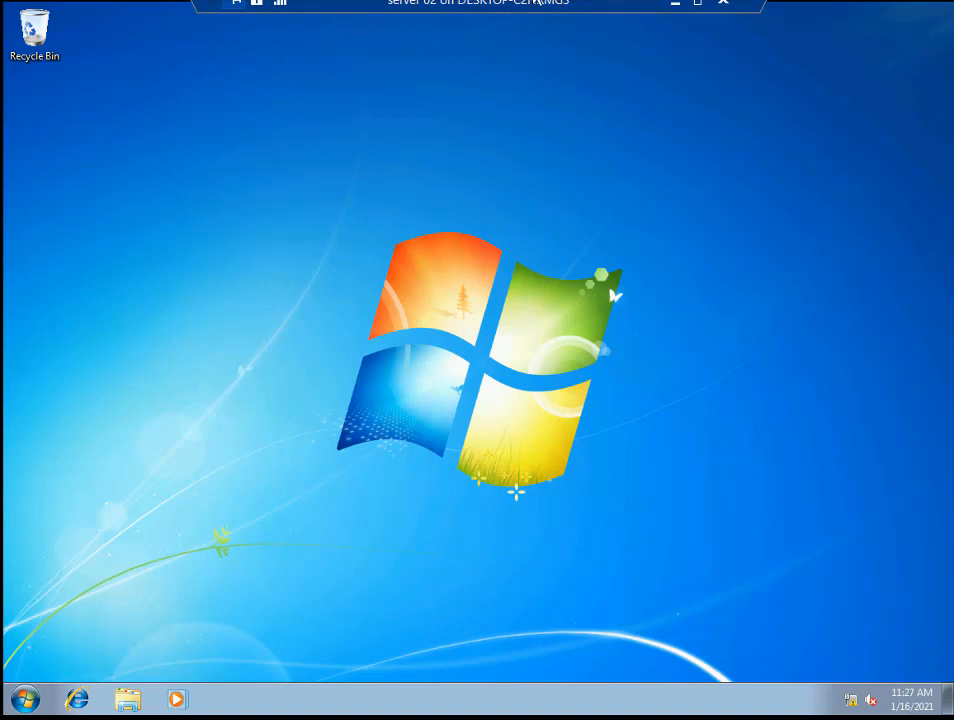
pyautogui.click(677, 8)
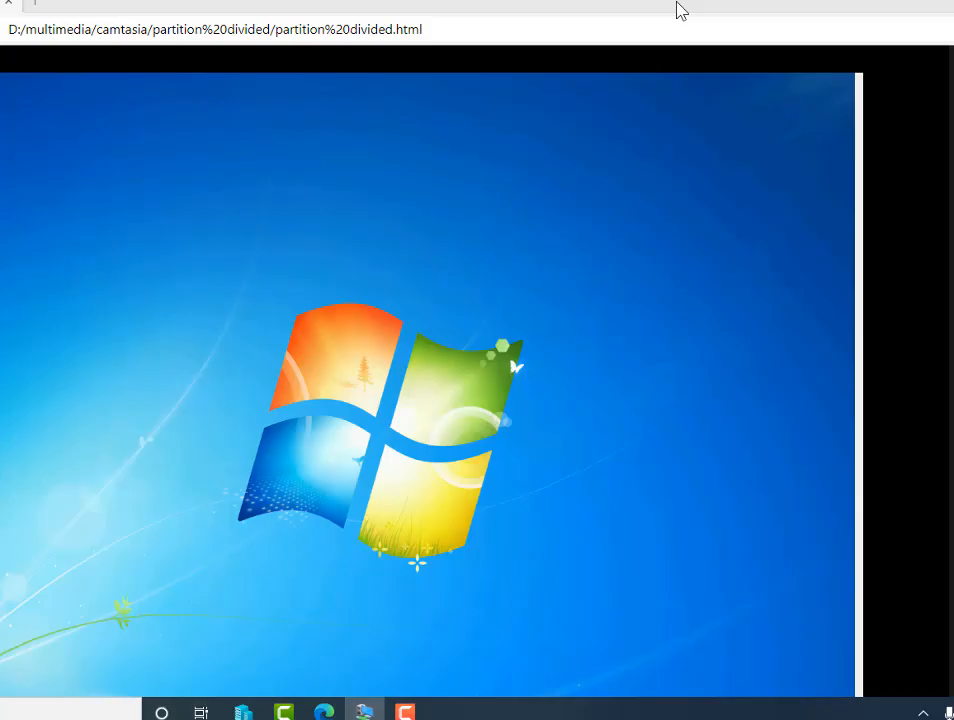